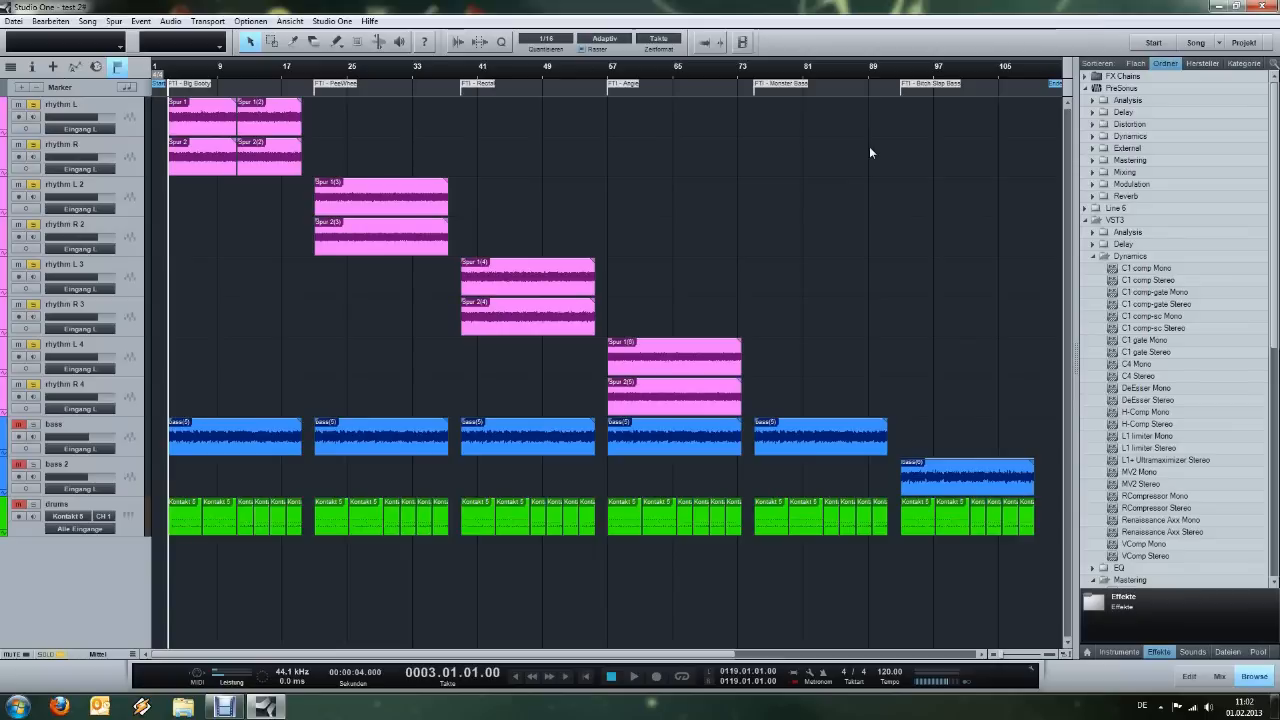
Show the mixer and open the Poulin LeCab 2 cabinet plugin on the IR channel to examine its loaded impulses.
click(1219, 676)
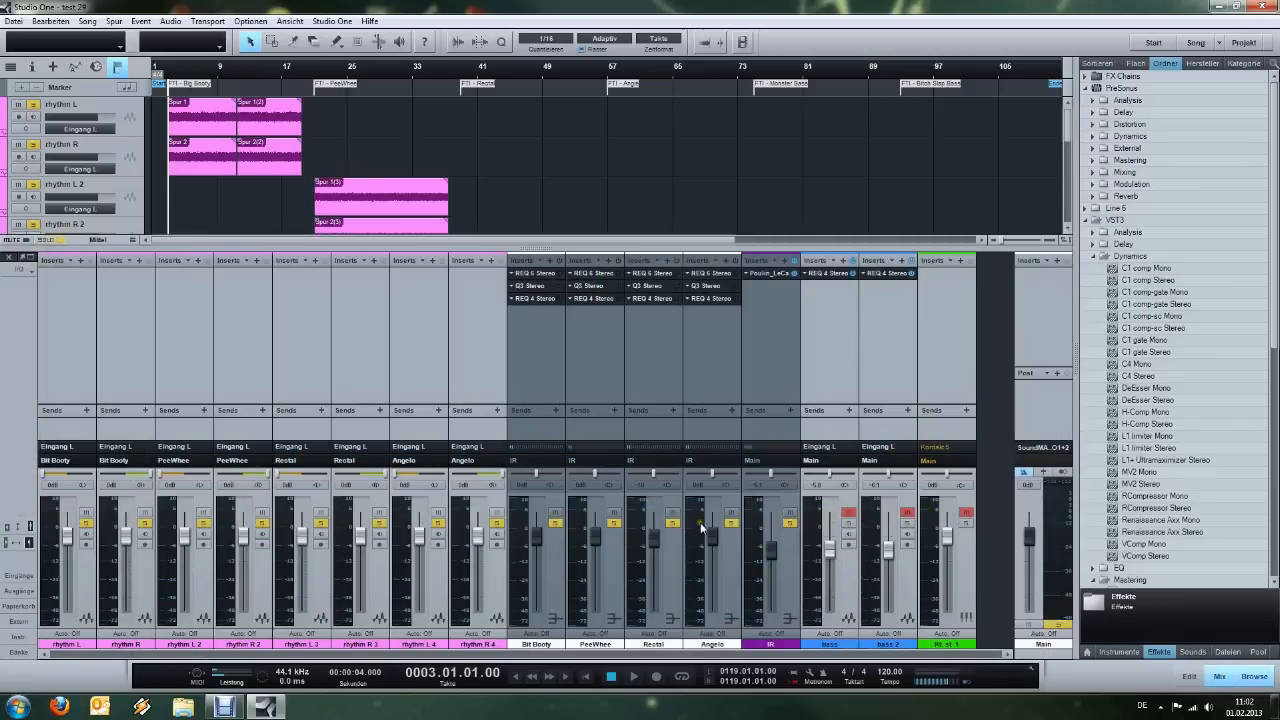
click(780, 333)
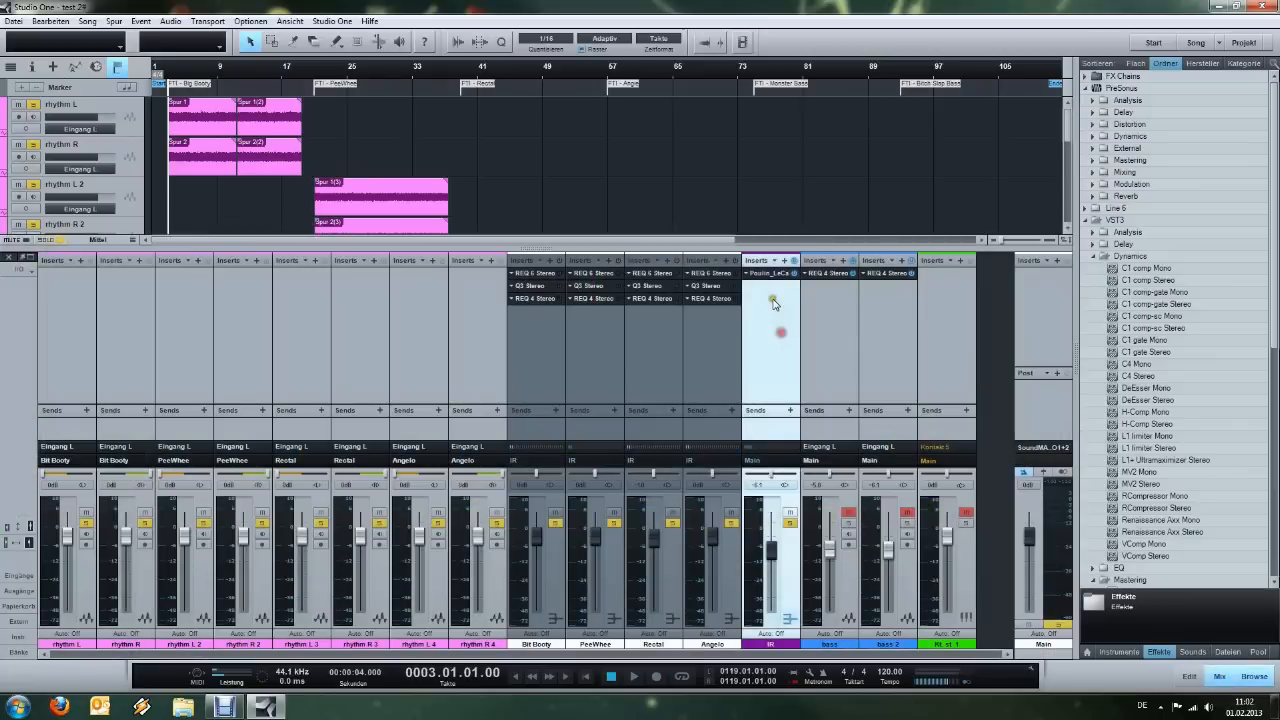
click(768, 272)
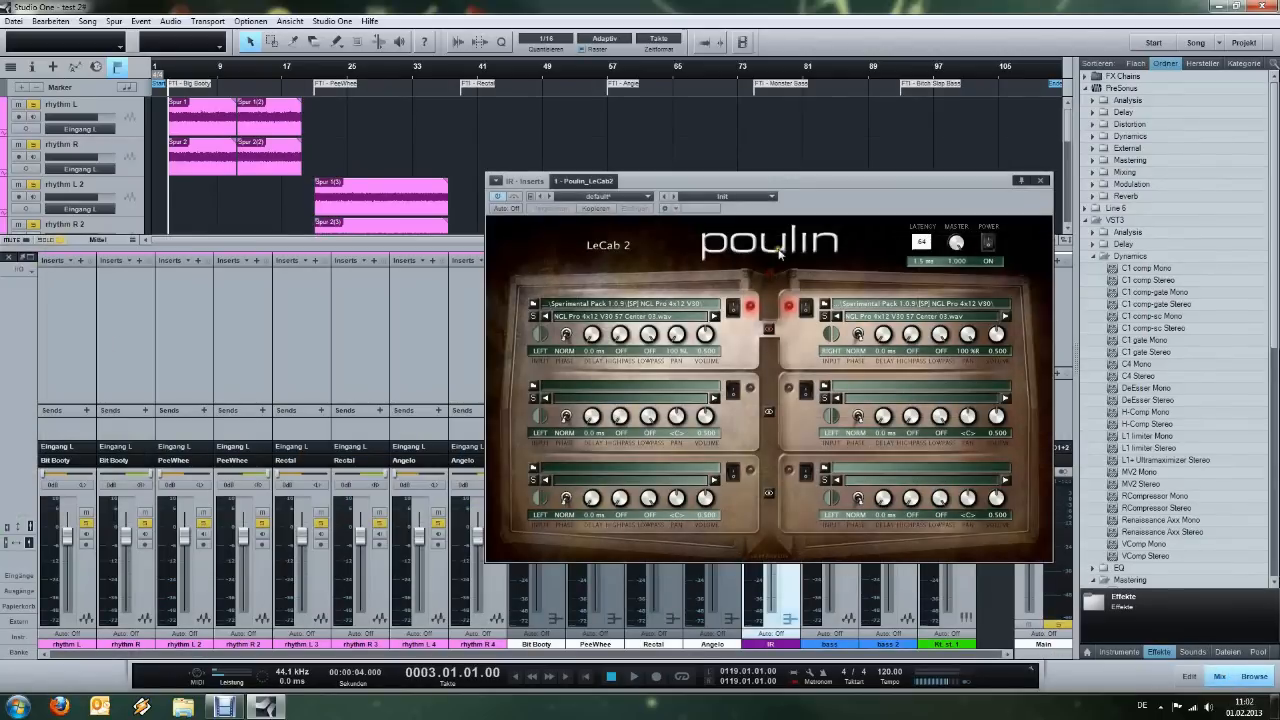
drag(849, 214, 838, 157)
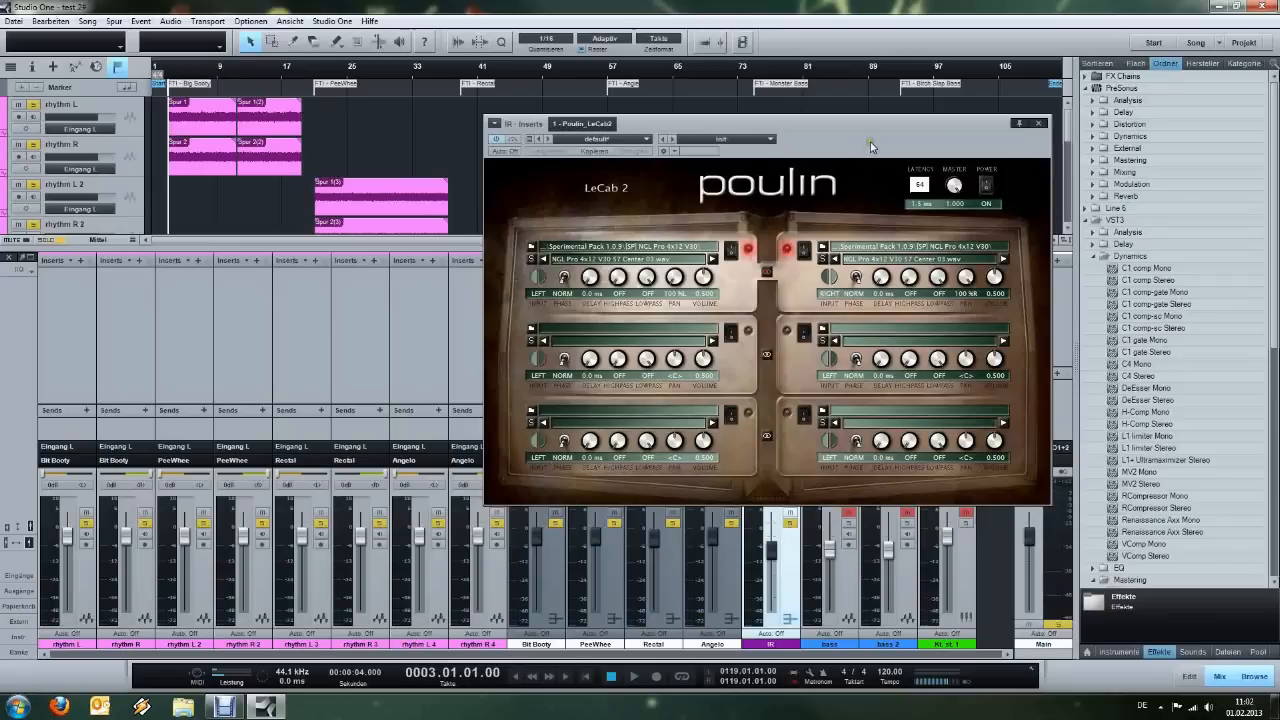
drag(870, 146, 873, 141)
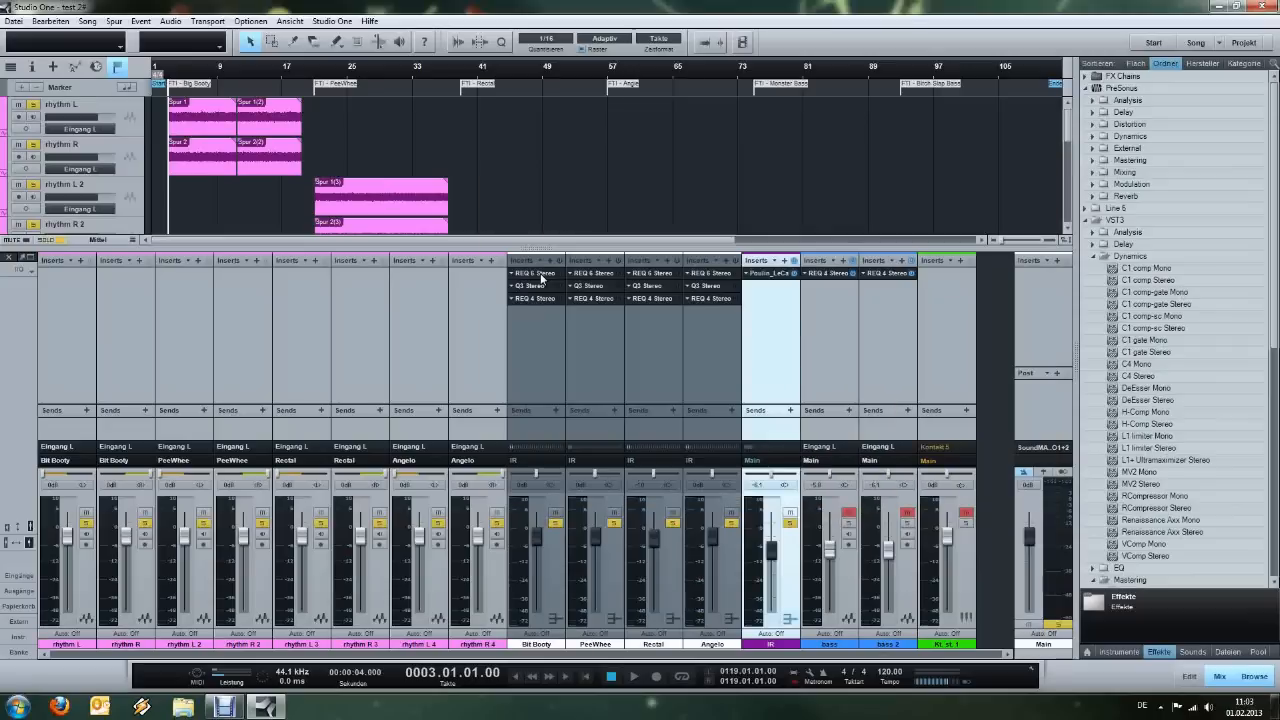
Open the REQ 6 Stereo equalizer on the Bit Booty channel to examine its curve, moving its window clear of the tracks.
click(540, 276)
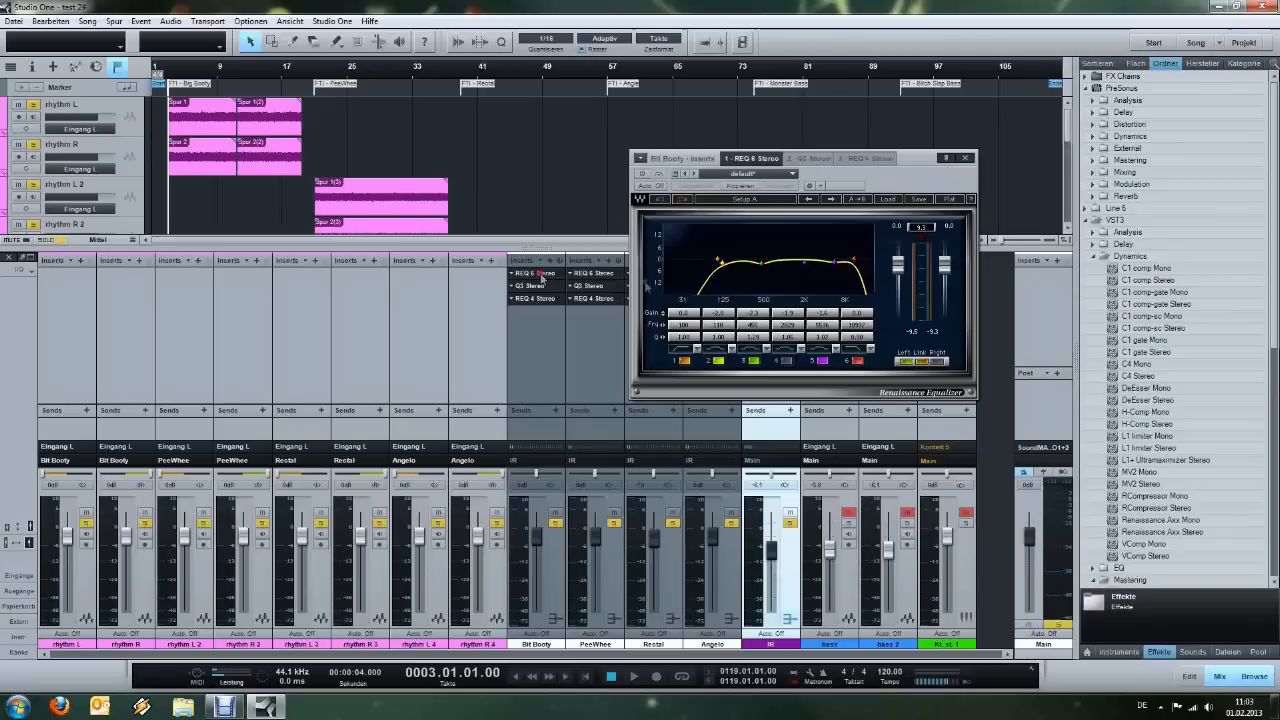
drag(880, 183, 816, 160)
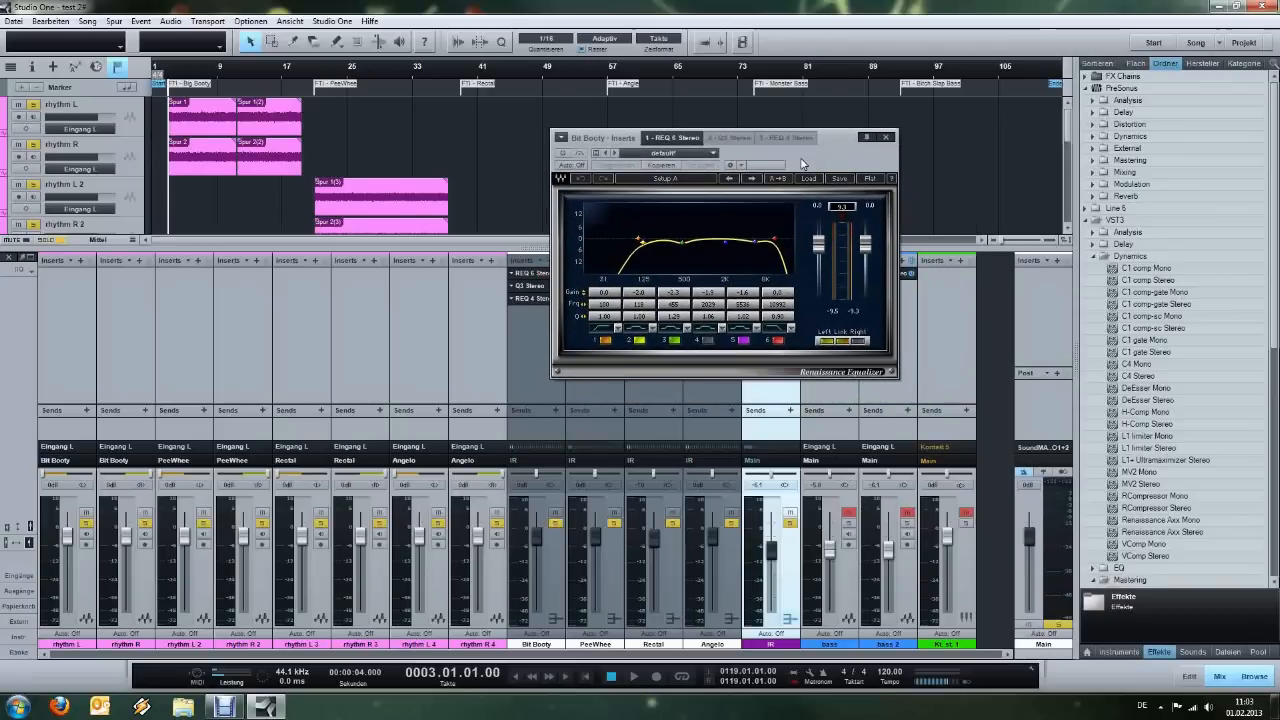
drag(806, 158, 808, 134)
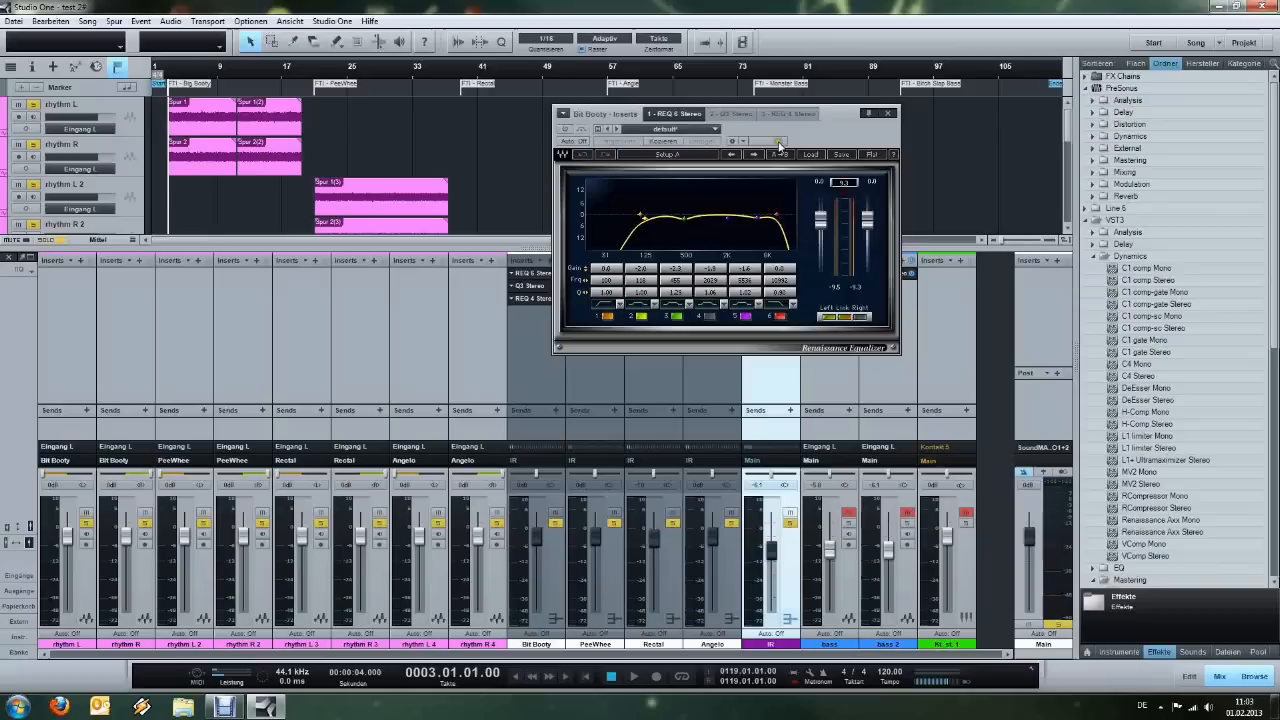
drag(819, 139, 866, 140)
Play the first guitar section with the Bit Booty inserts bypassed, and return the playback position to bar 3.
click(468, 145)
key(space)
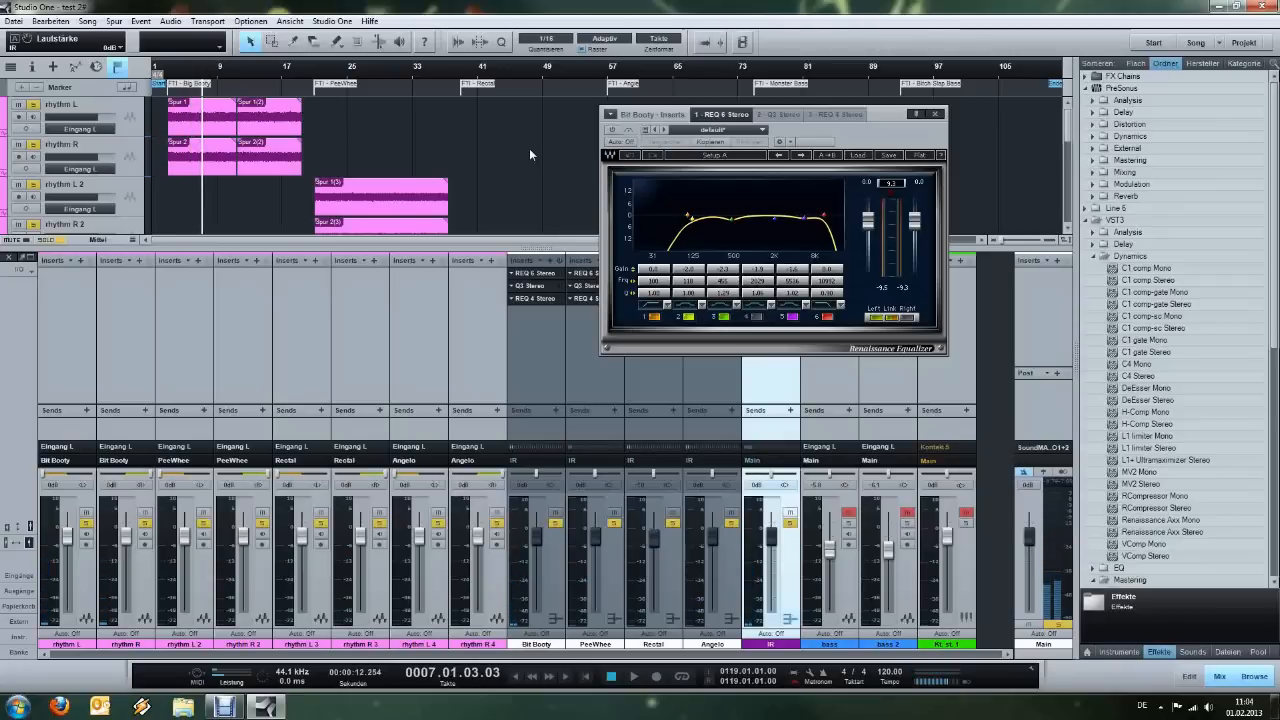
click(170, 74)
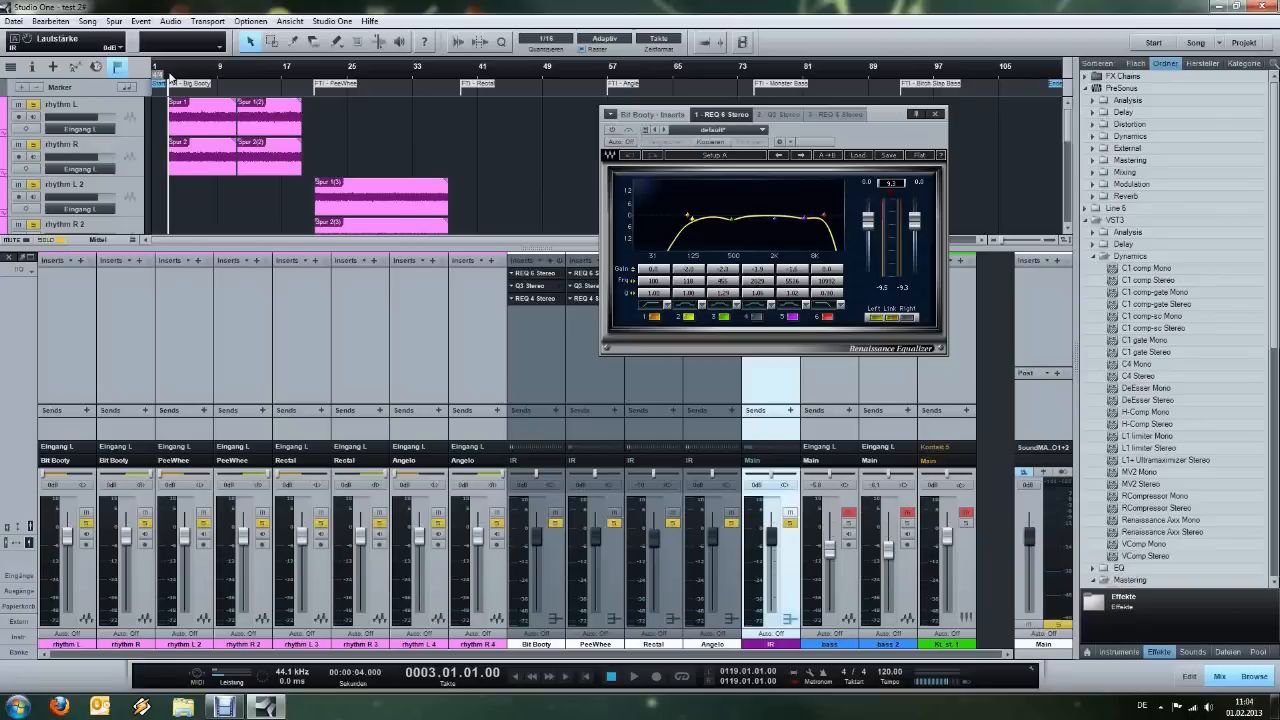
Review band 3 of the Bit Booty REQ 6 equalizer, and activate the plugin while playing the first guitar section.
drag(906, 133, 794, 131)
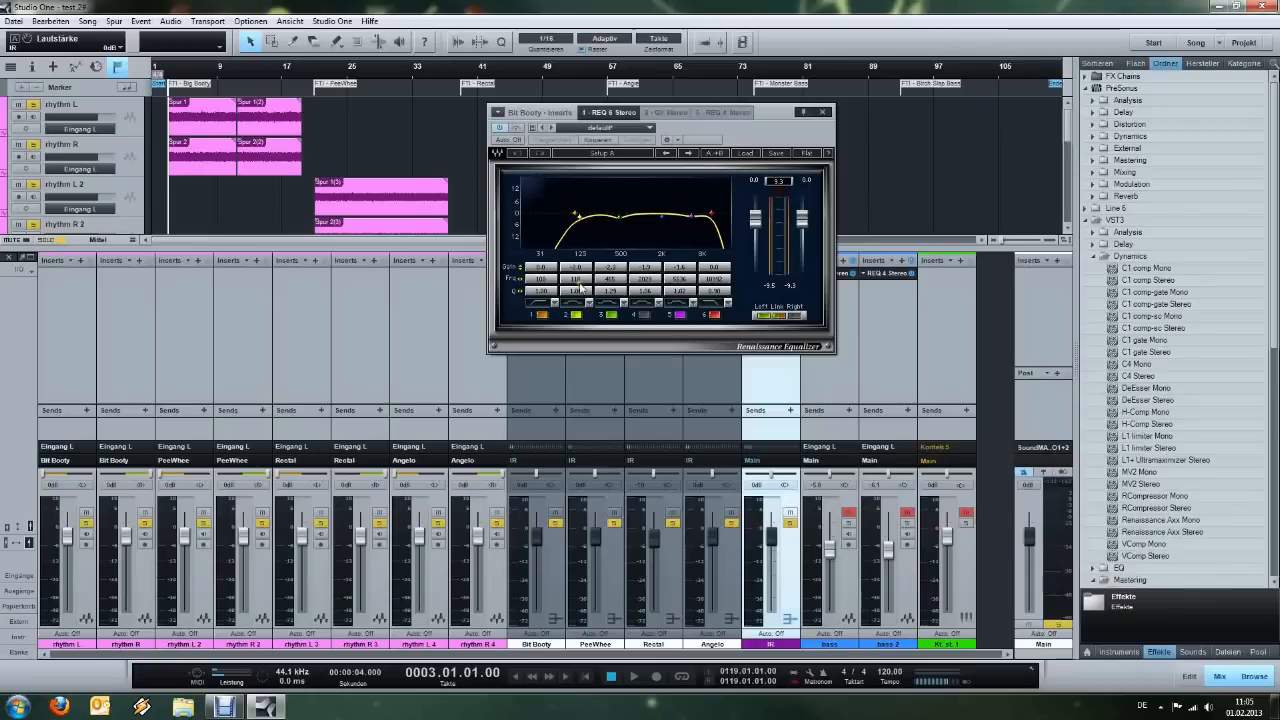
click(613, 316)
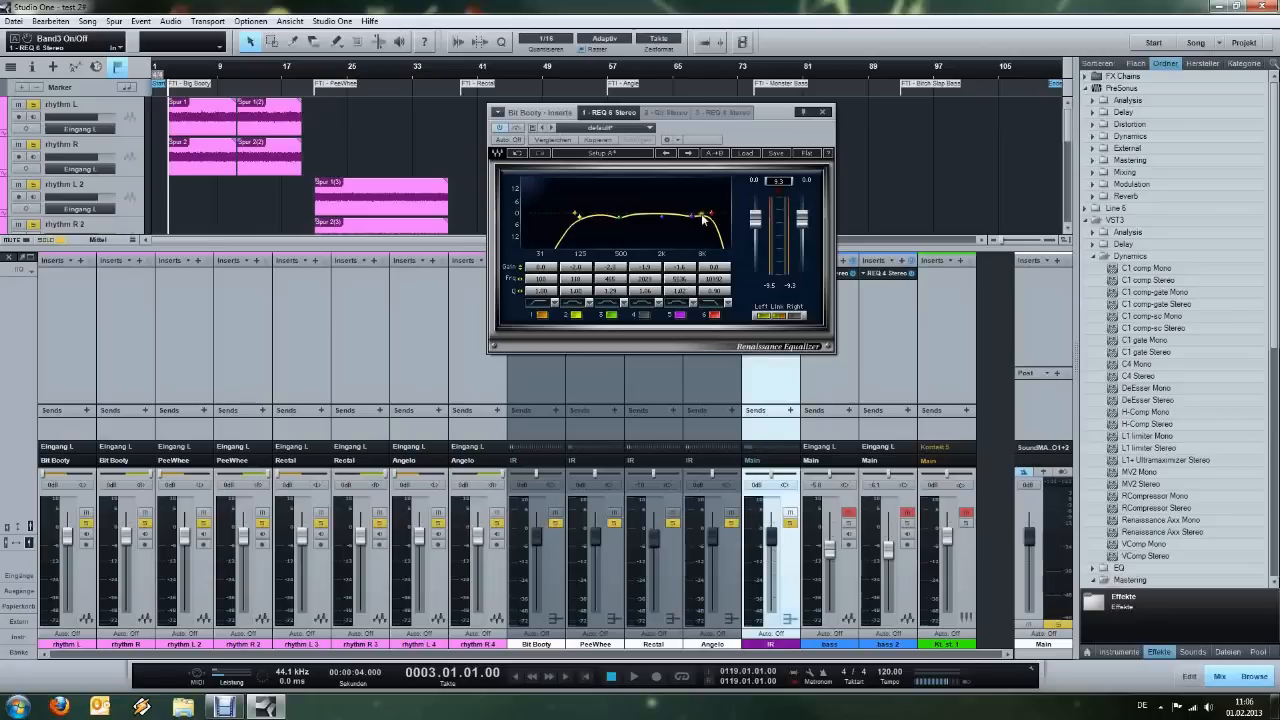
drag(700, 214, 692, 226)
drag(734, 129, 879, 122)
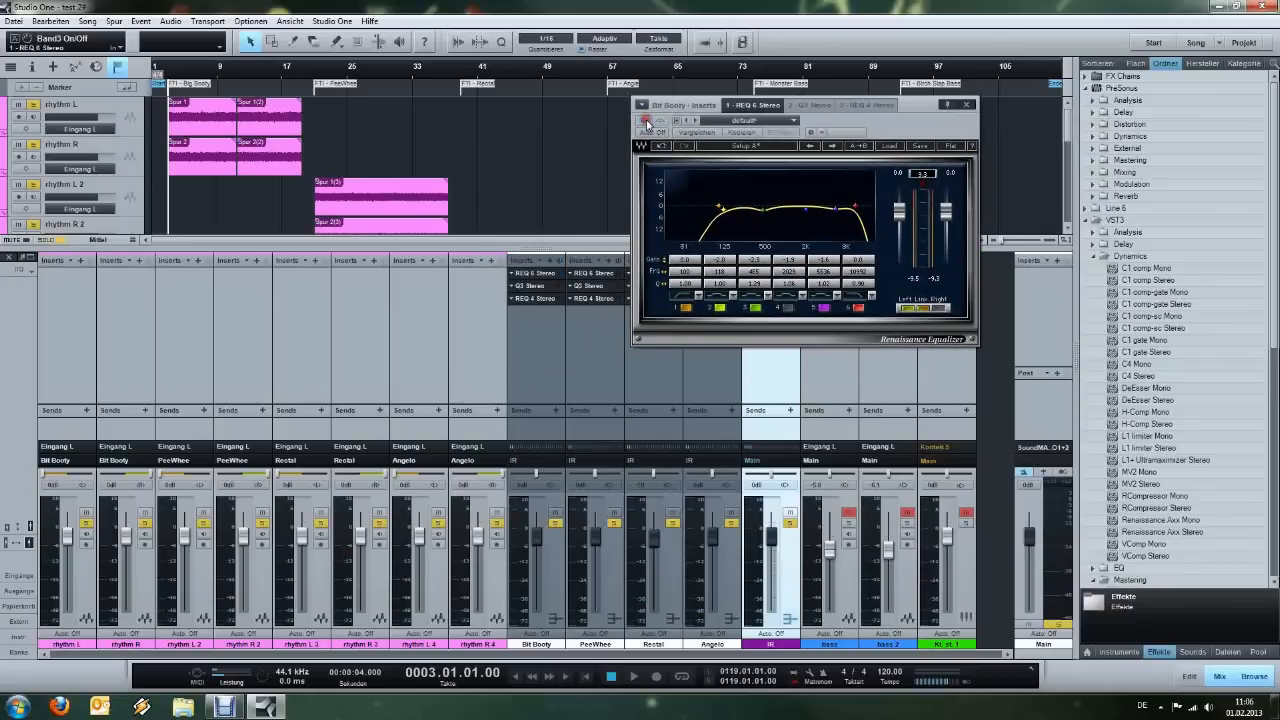
key(space)
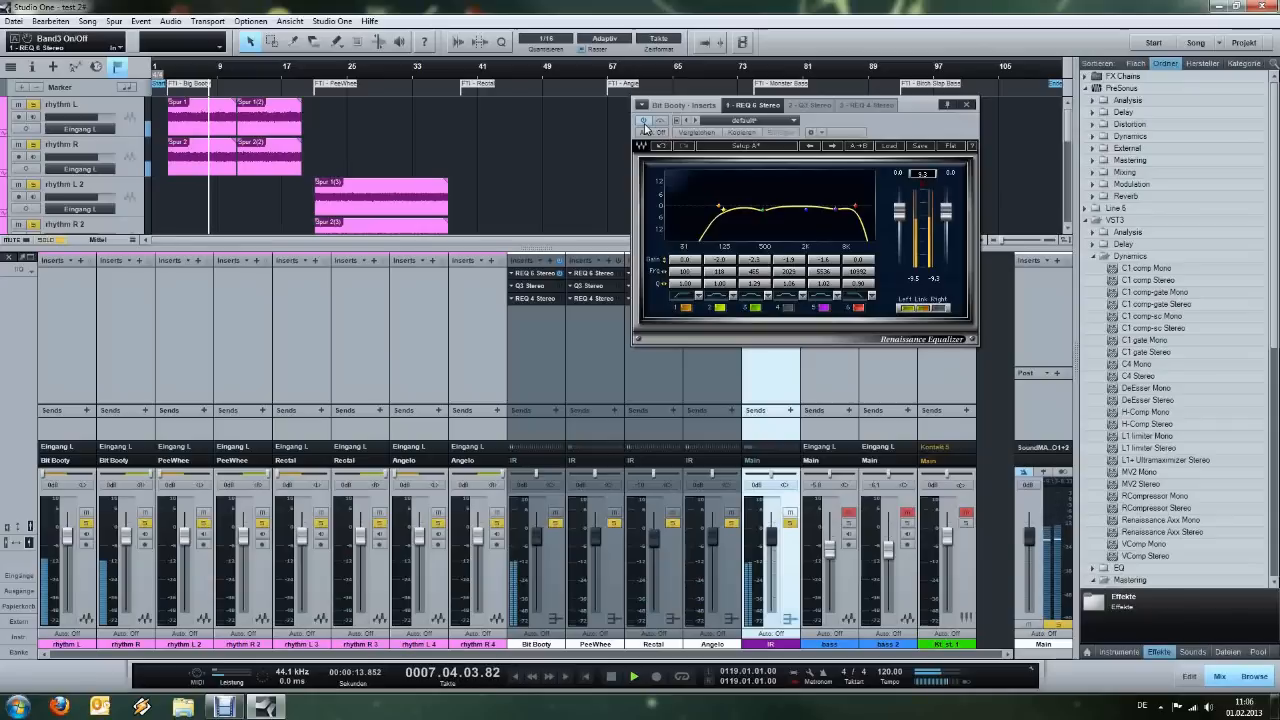
key(space)
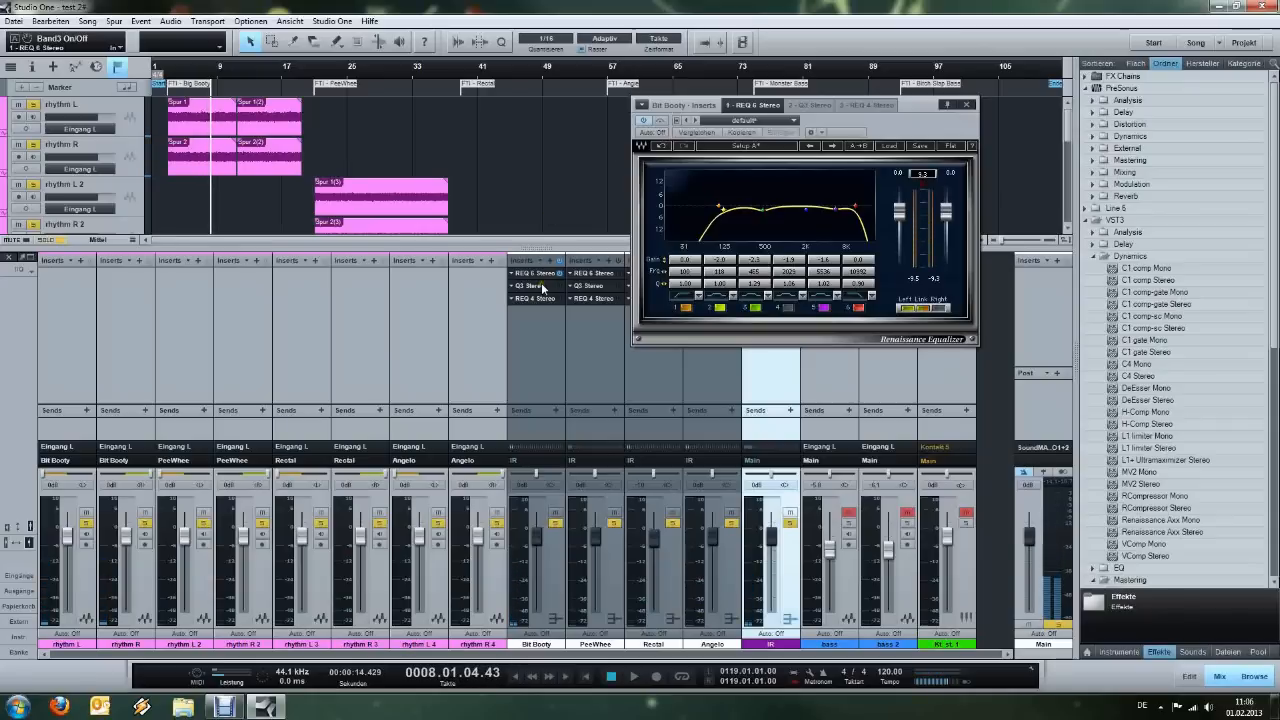
Open the Q3 Stereo equalizer on Bit Booty, enable band 1, boost it to about 12 dB and sweep its frequency upward.
click(530, 285)
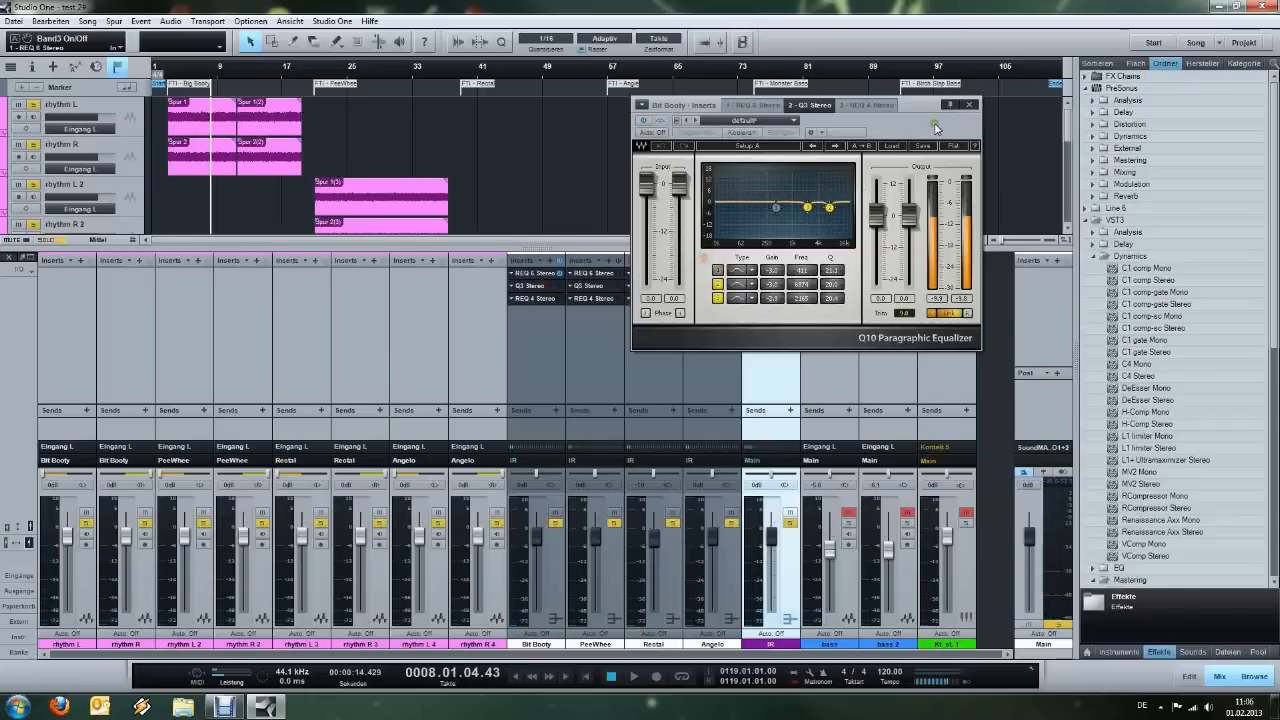
drag(926, 137, 885, 159)
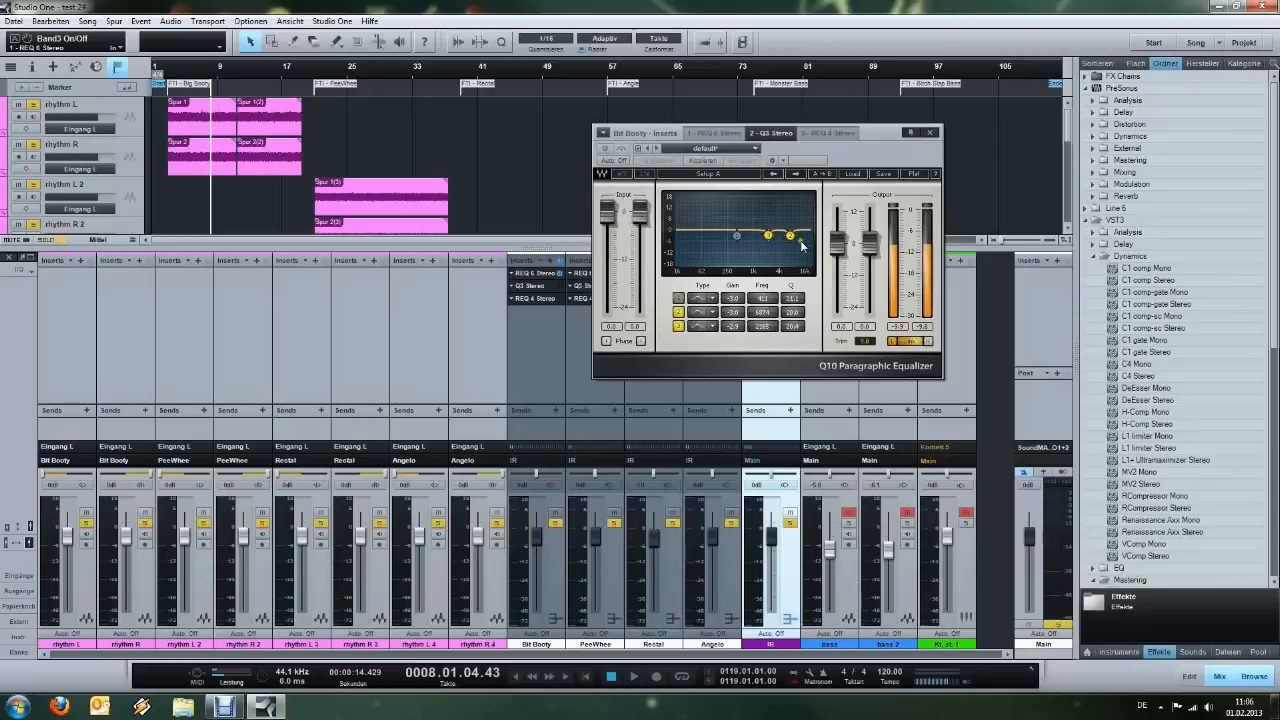
click(678, 298)
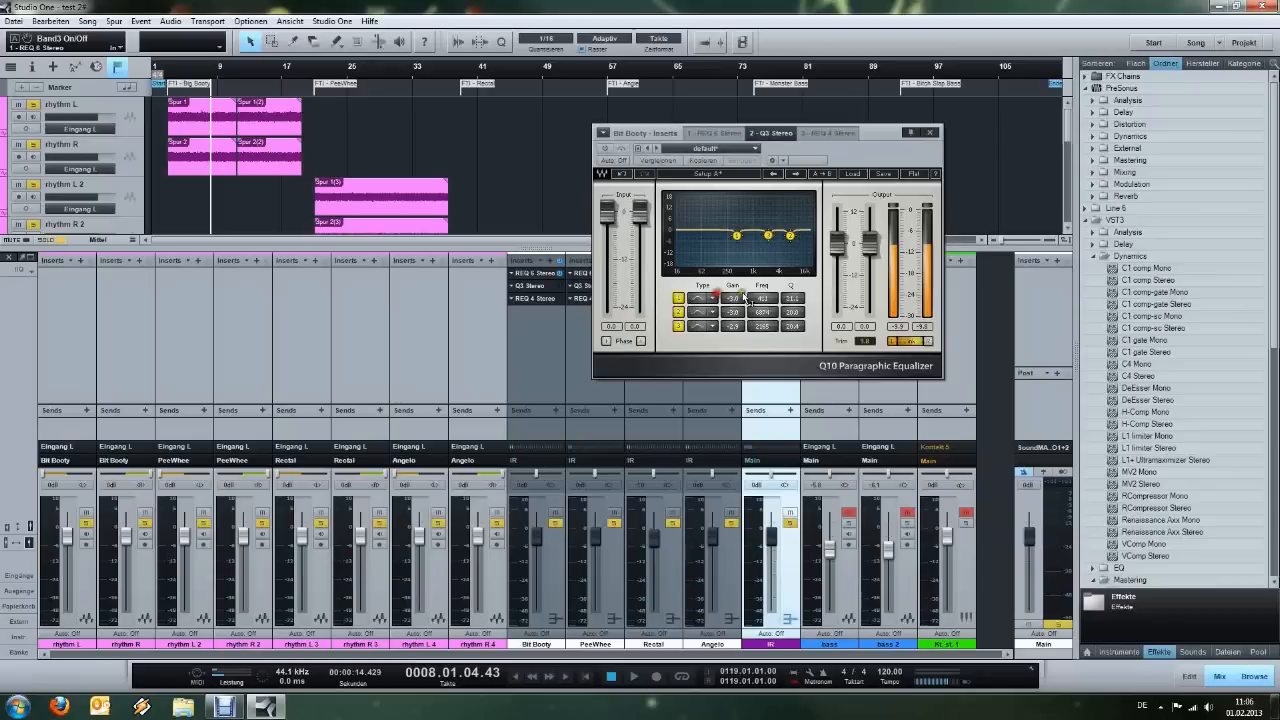
drag(733, 298, 733, 270)
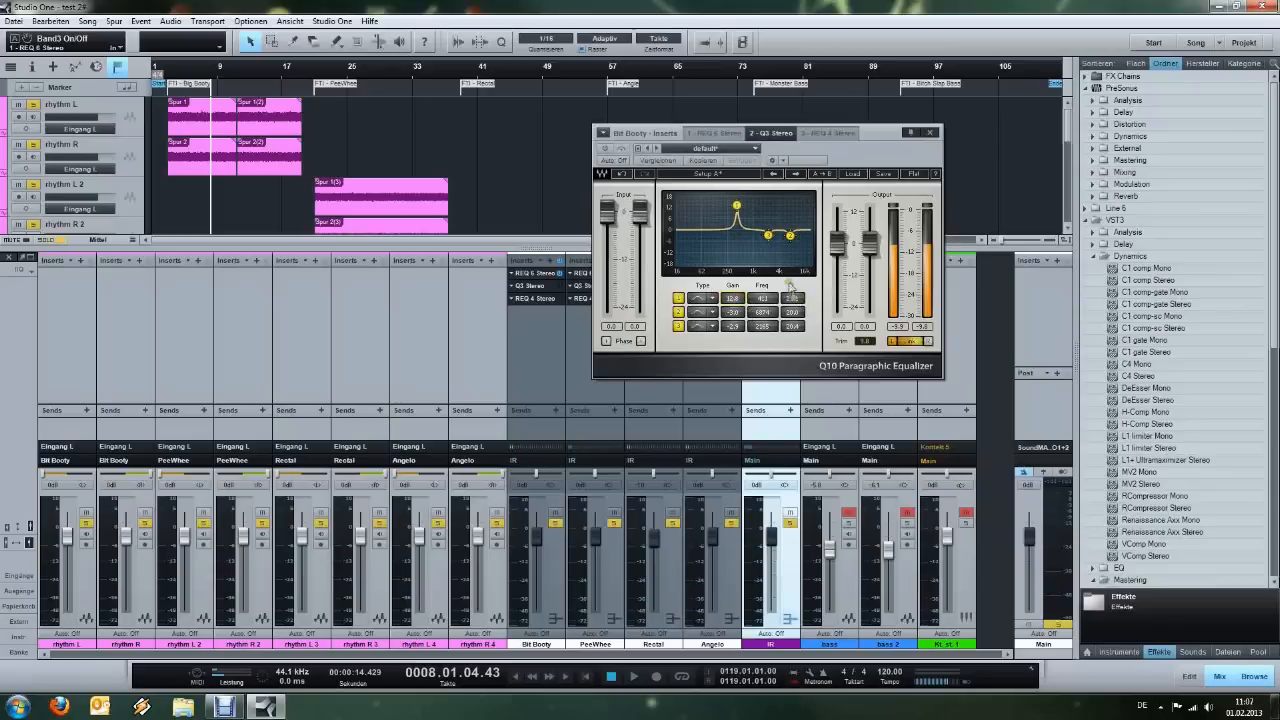
drag(765, 298, 855, 295)
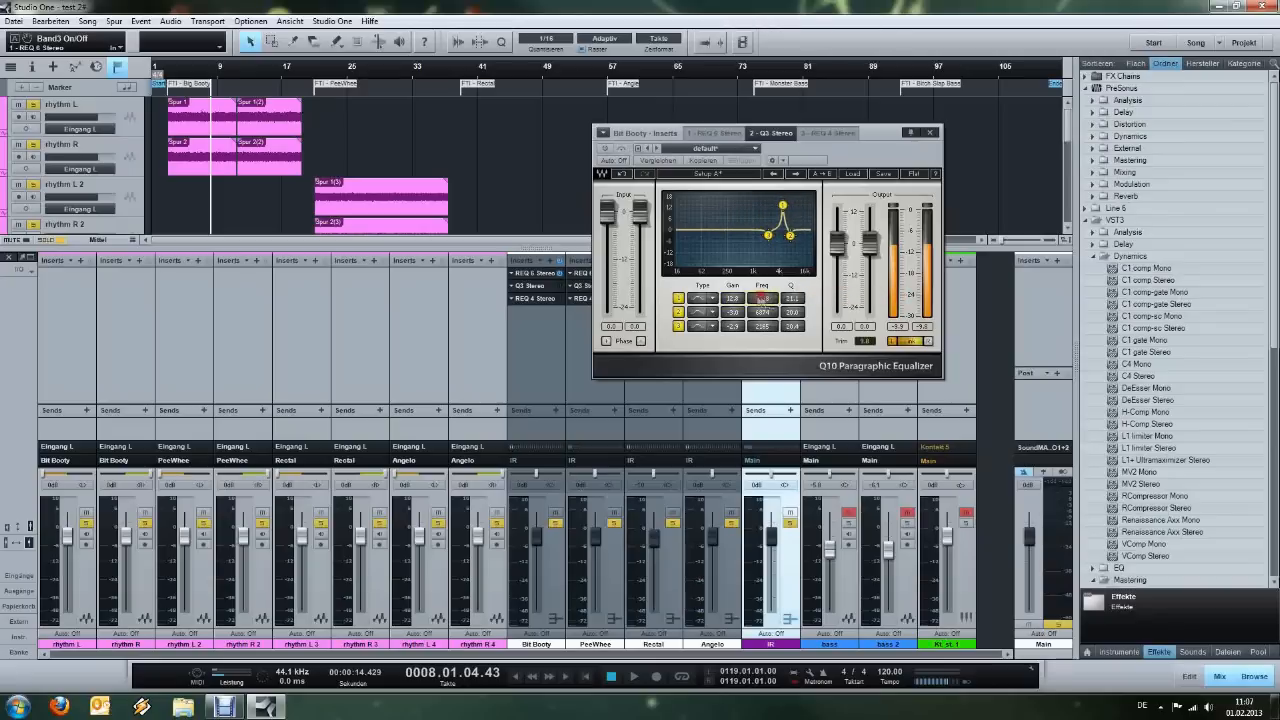
Cut band 1 of the Q3 equalizer to a gain of -3.1, lower its frequency, and switch the band off.
drag(731, 298, 731, 417)
drag(762, 298, 761, 305)
drag(762, 303, 762, 297)
drag(736, 303, 736, 299)
drag(733, 298, 706, 299)
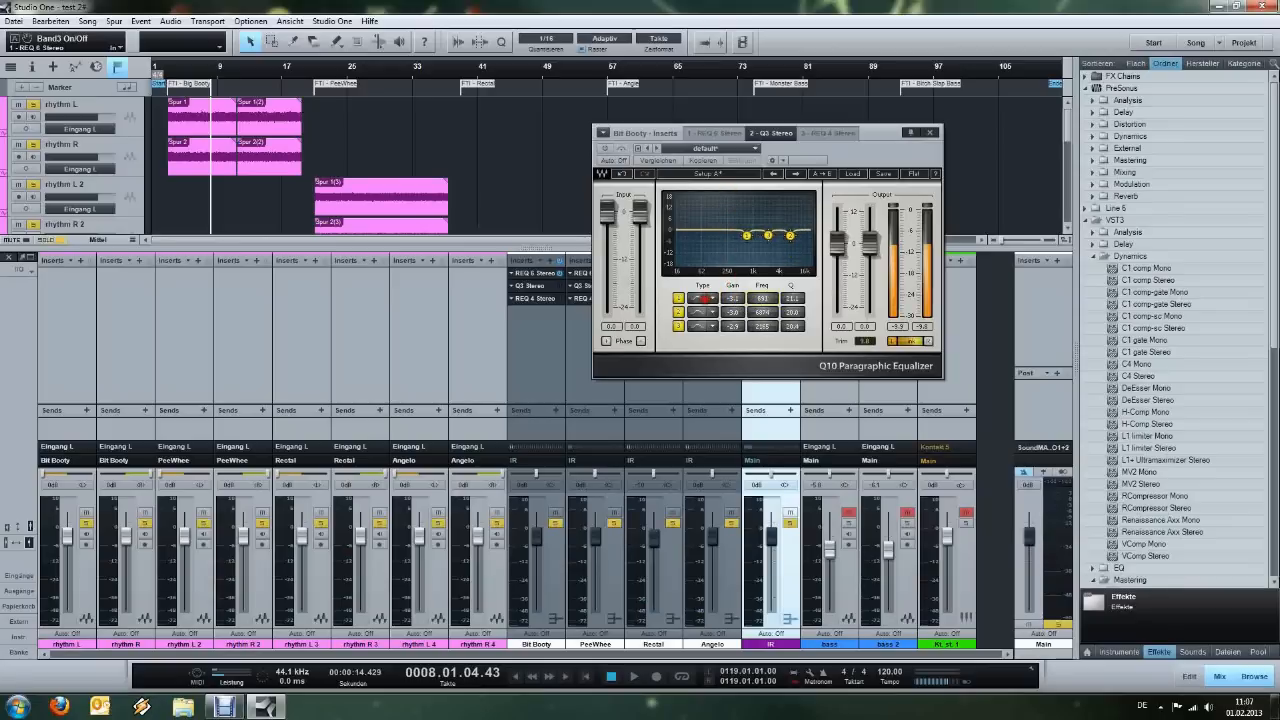
click(679, 299)
Play the guitar section from bar 3 and activate the Q3 equalizer on Bit Booty during playback.
click(170, 69)
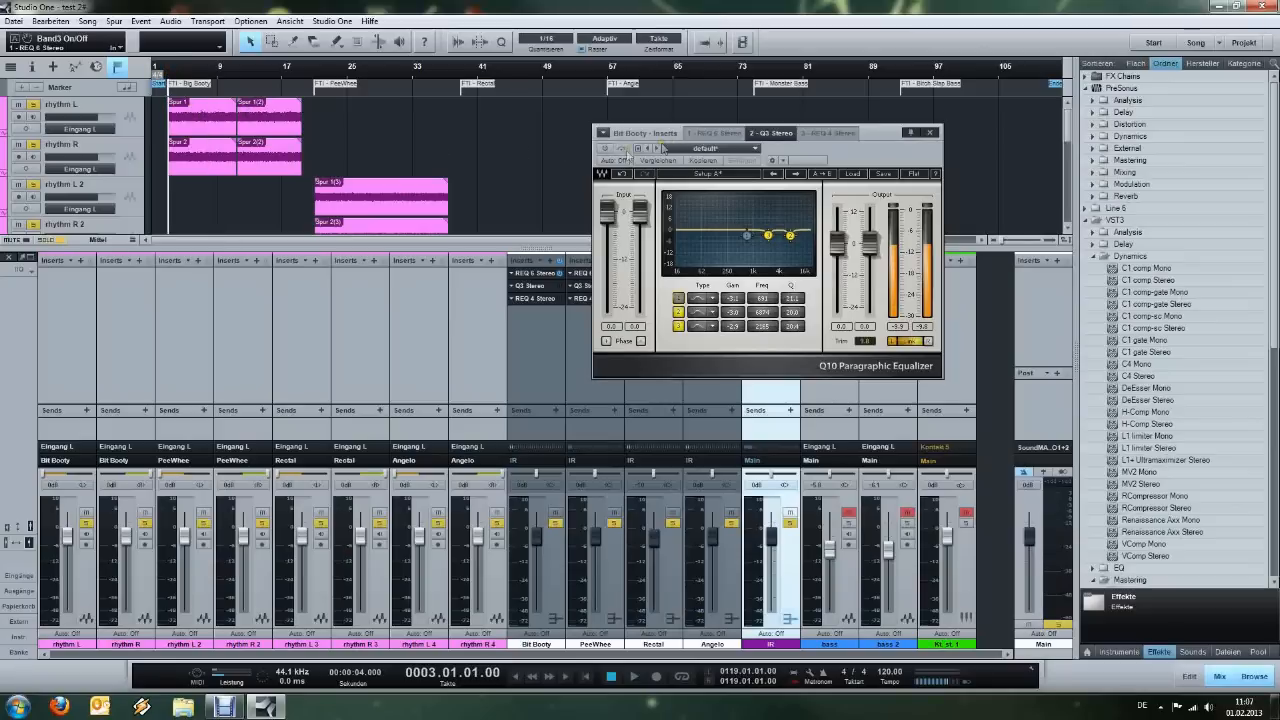
key(space)
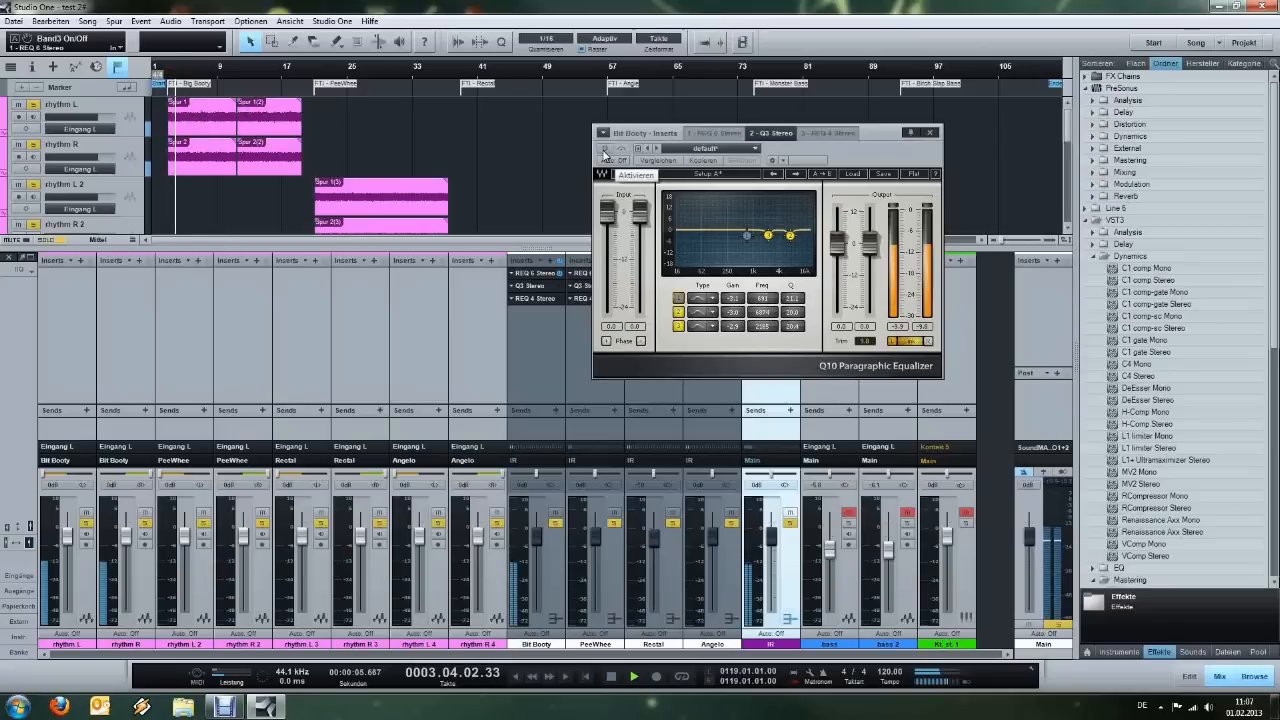
click(605, 153)
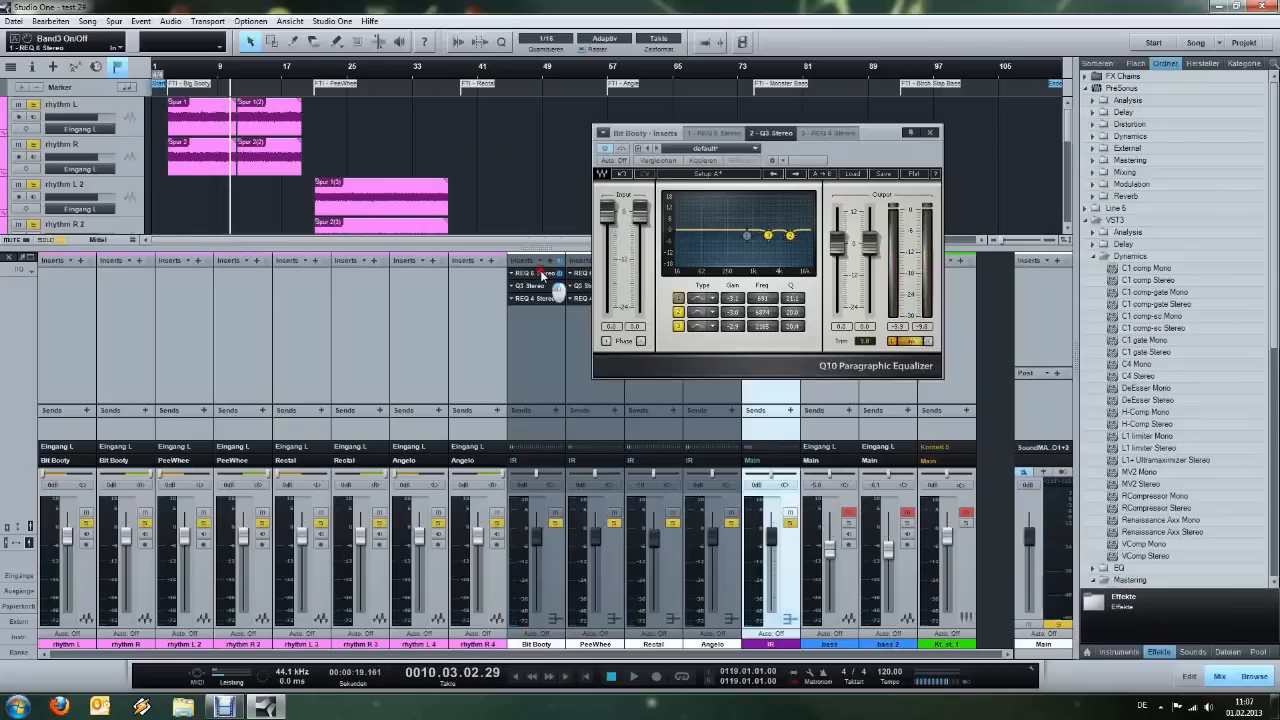
Compare the Bit Booty REQ 6 equalizer with band 5 off and on while playing the section from bar 3.
click(541, 275)
click(167, 72)
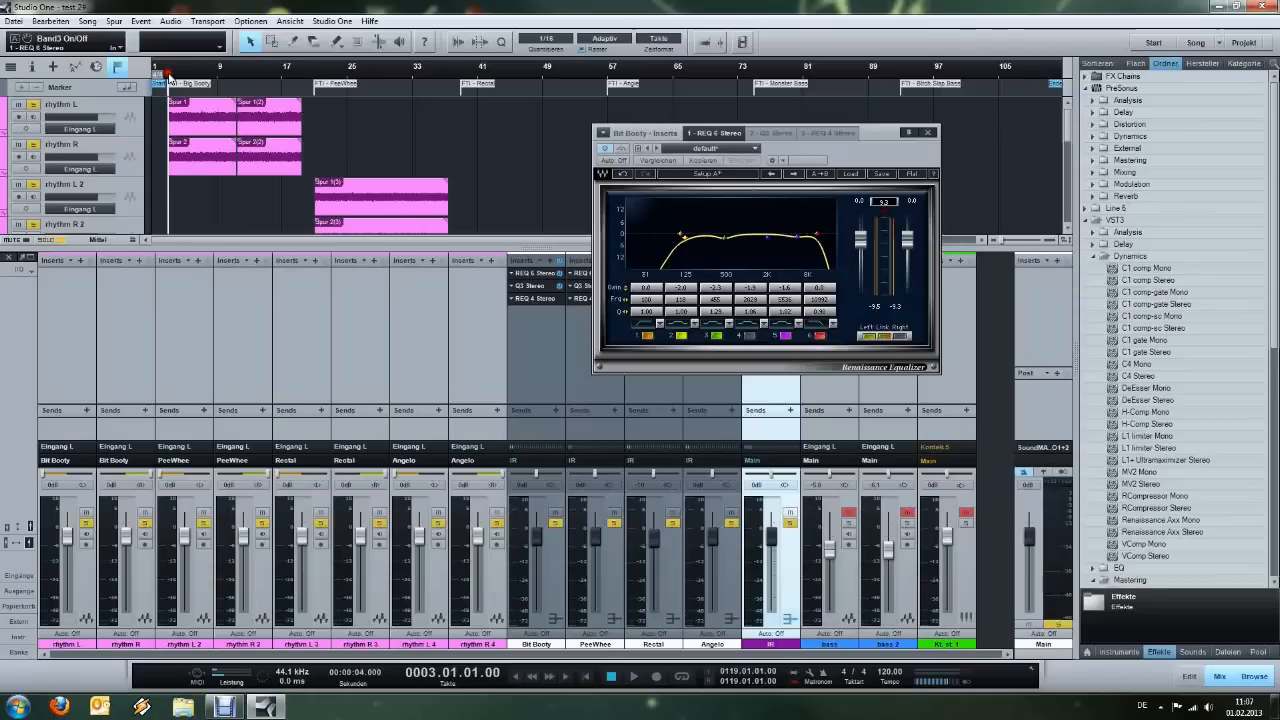
click(785, 337)
key(space)
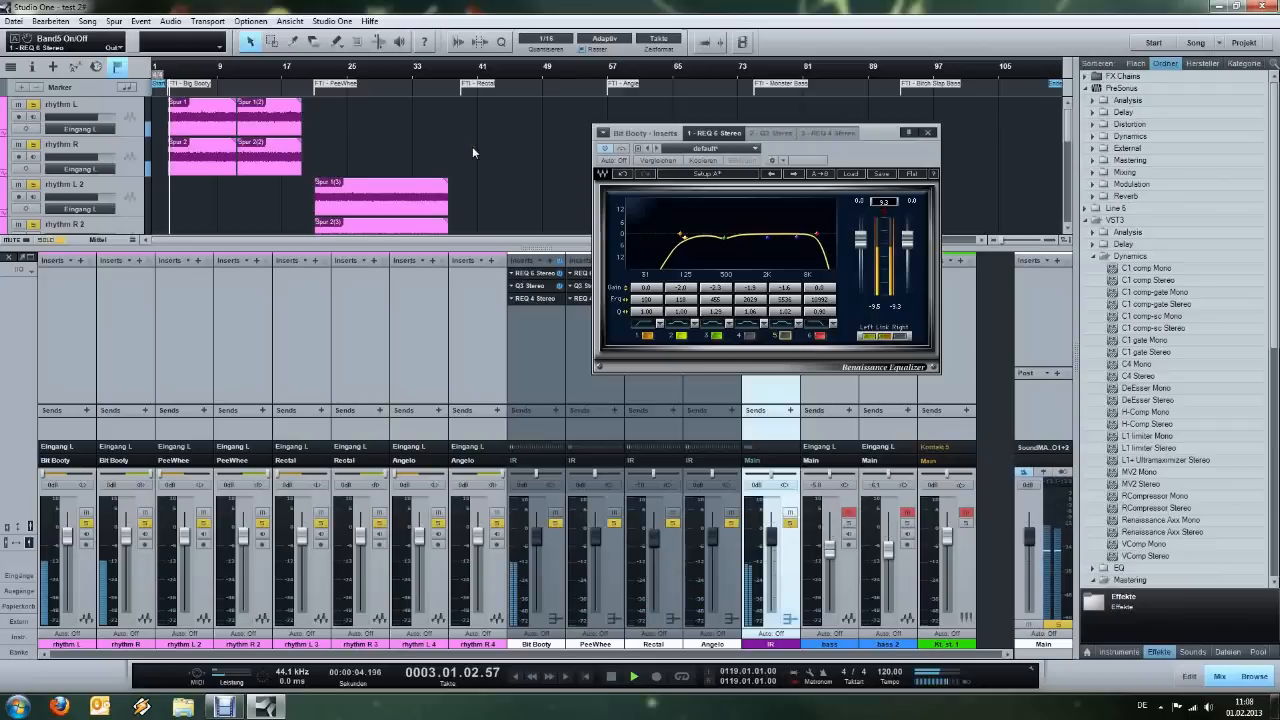
click(785, 337)
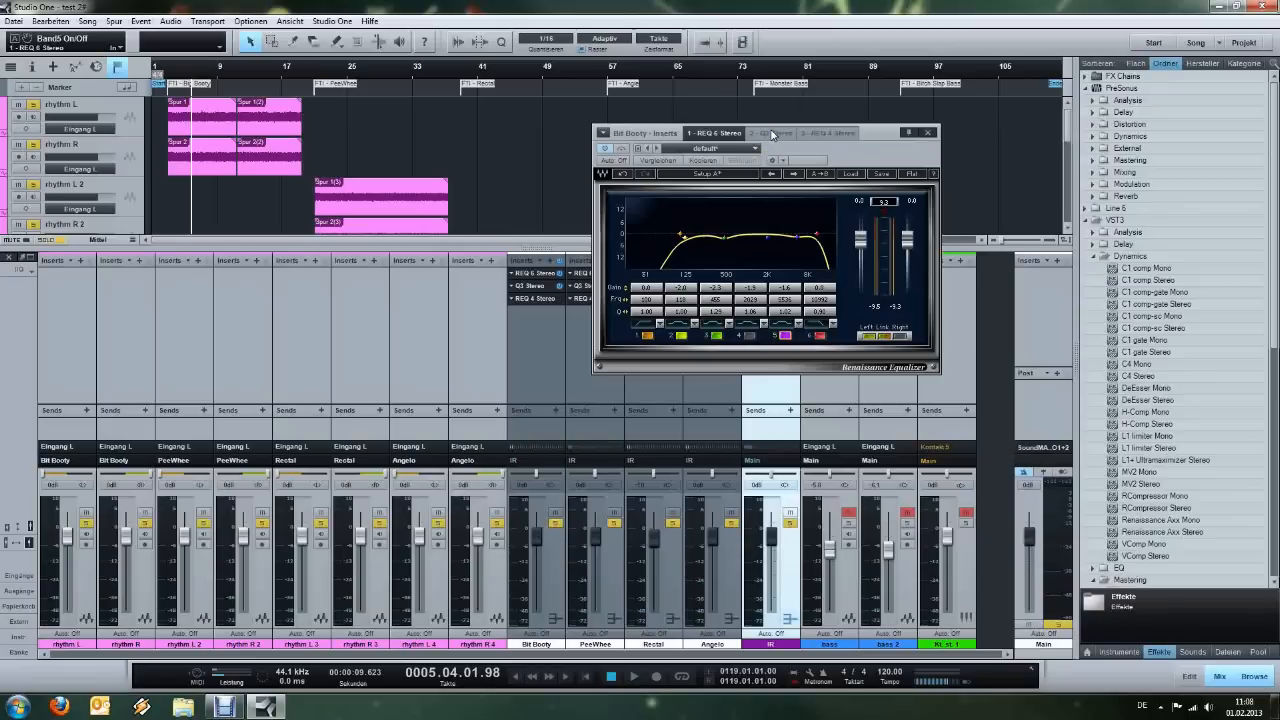
click(540, 155)
Open the REQ 4 Stereo equalizer on Bit Booty, activate it while playing from bar 3, and return to the section start.
click(530, 299)
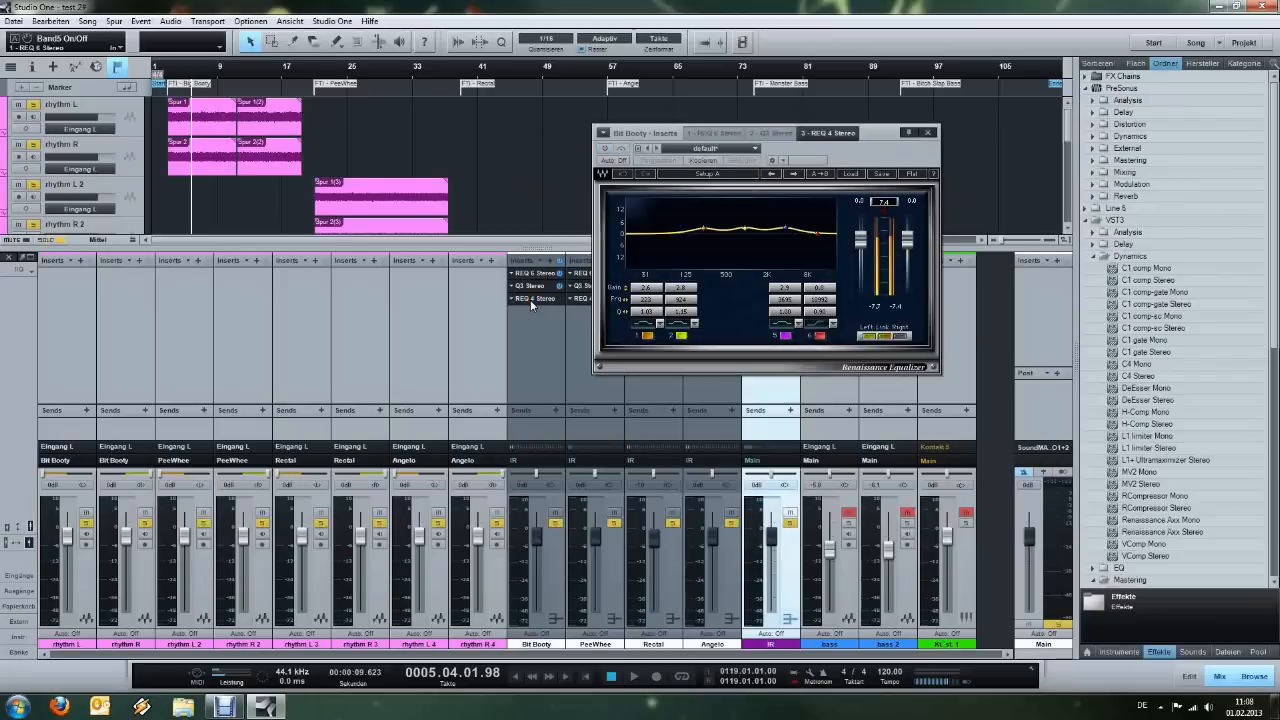
drag(877, 157, 893, 160)
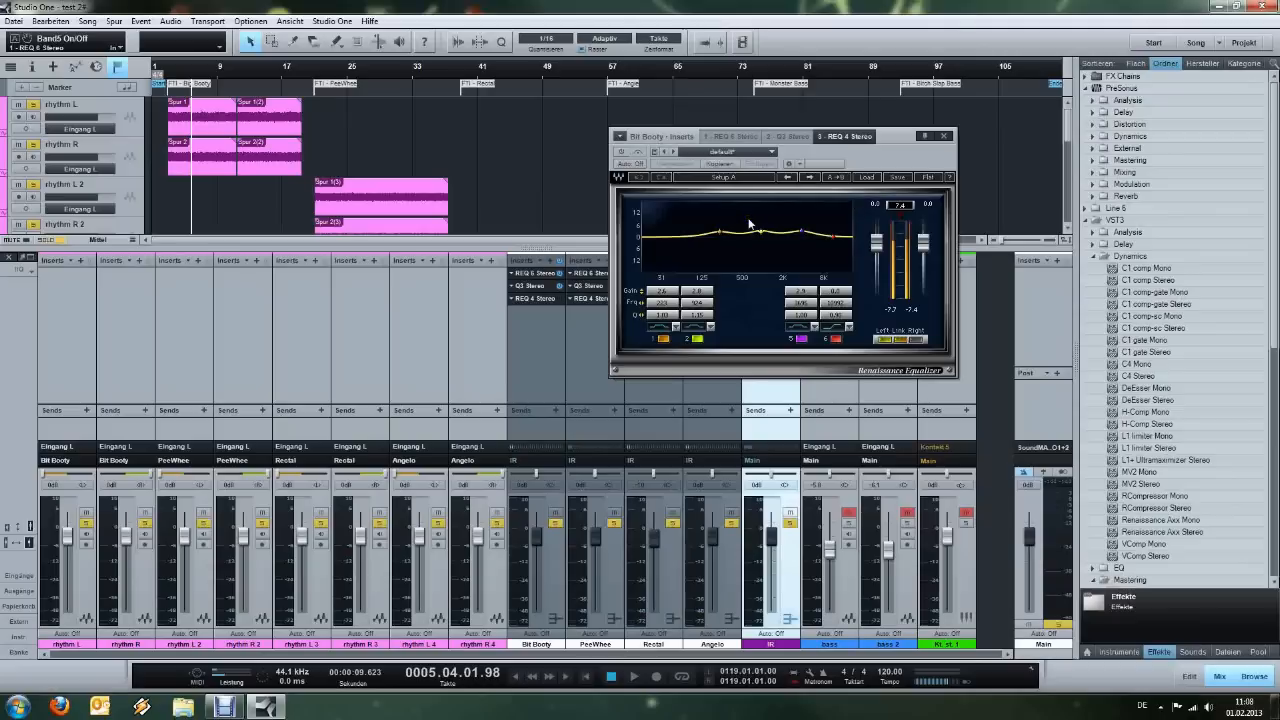
click(164, 67)
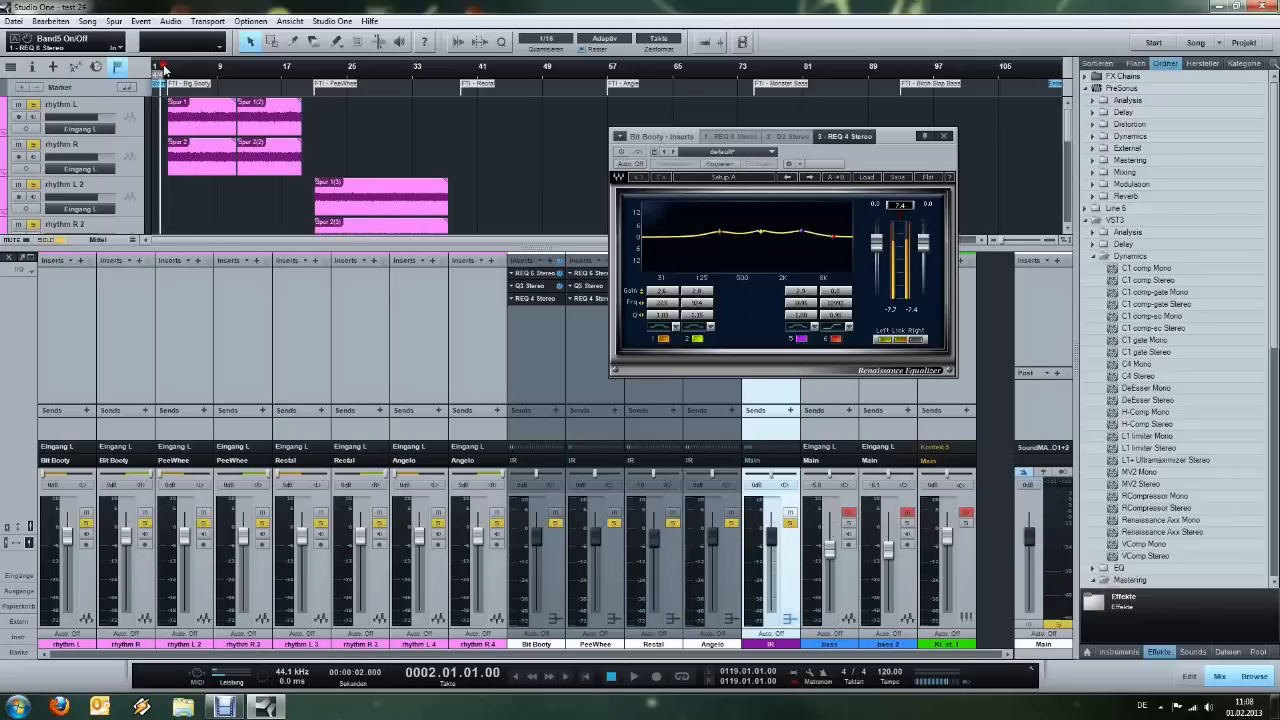
click(168, 69)
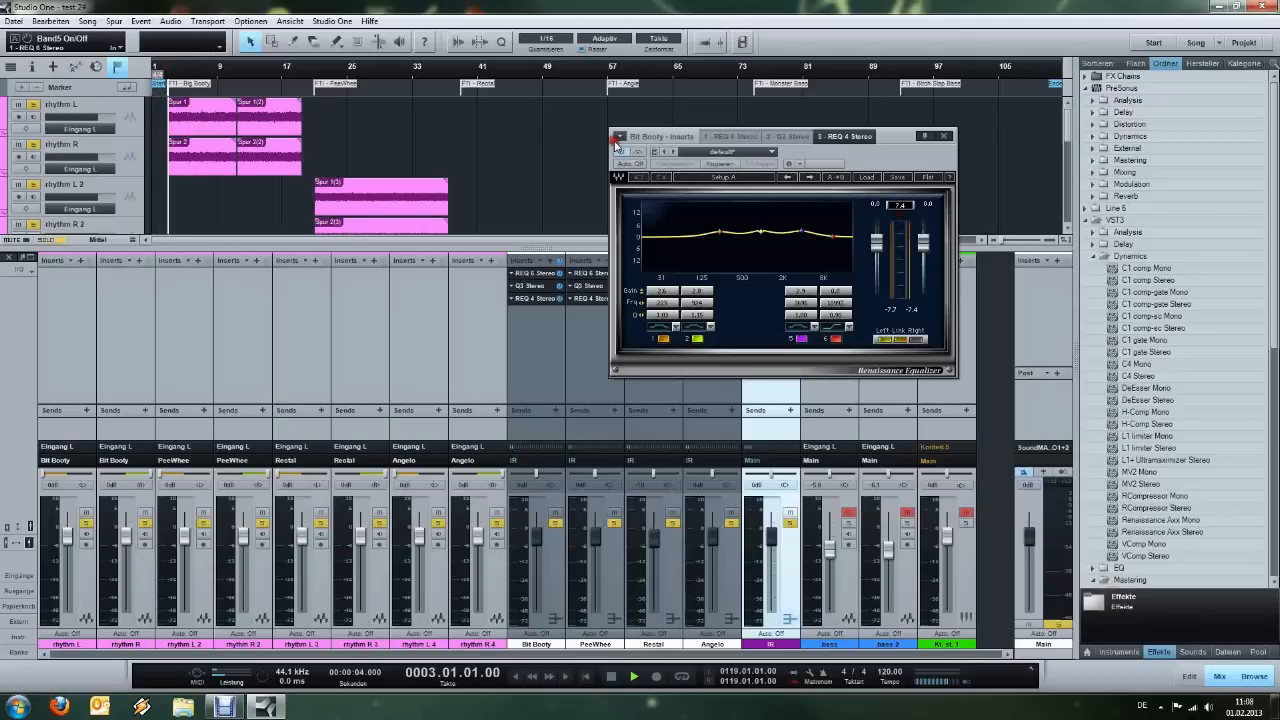
key(space)
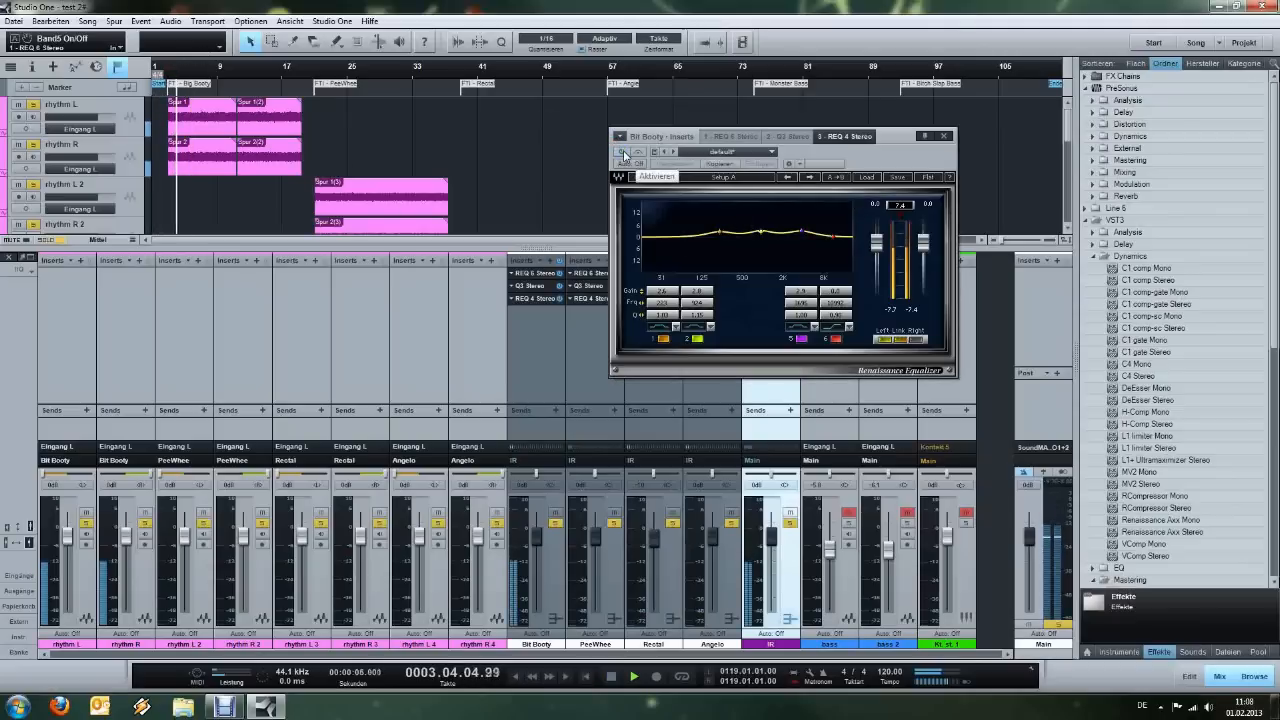
click(622, 152)
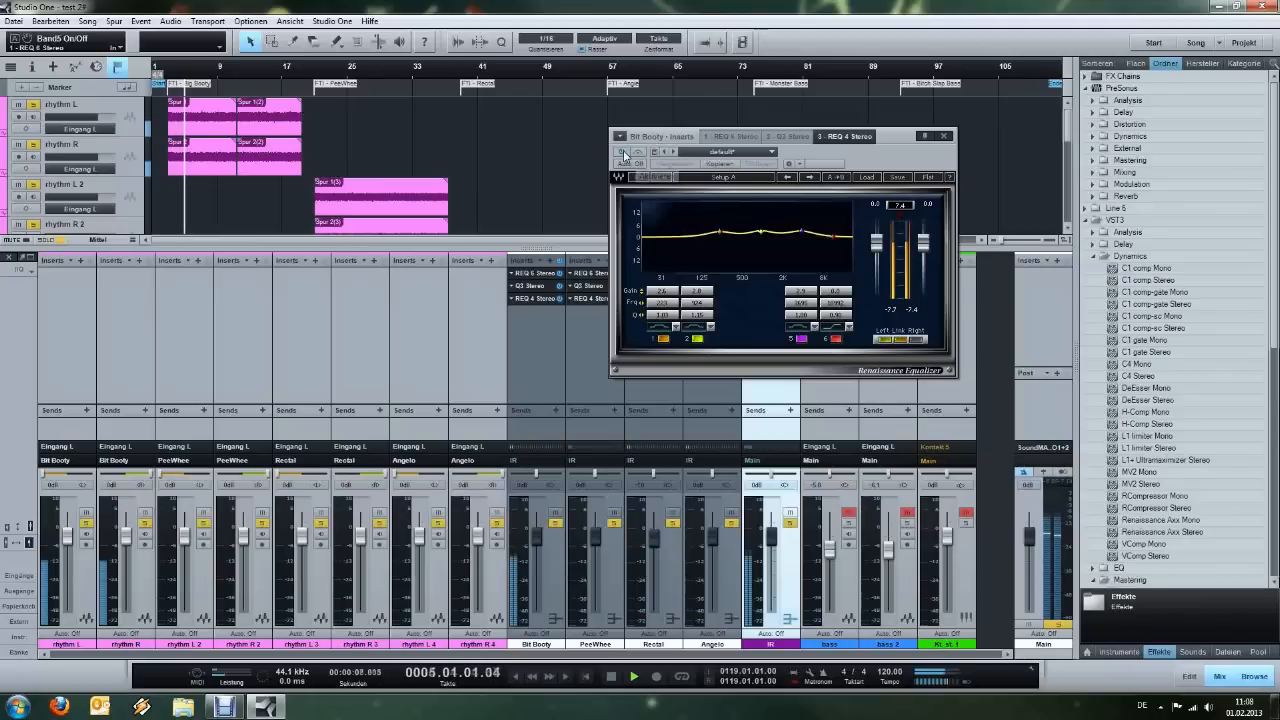
click(622, 152)
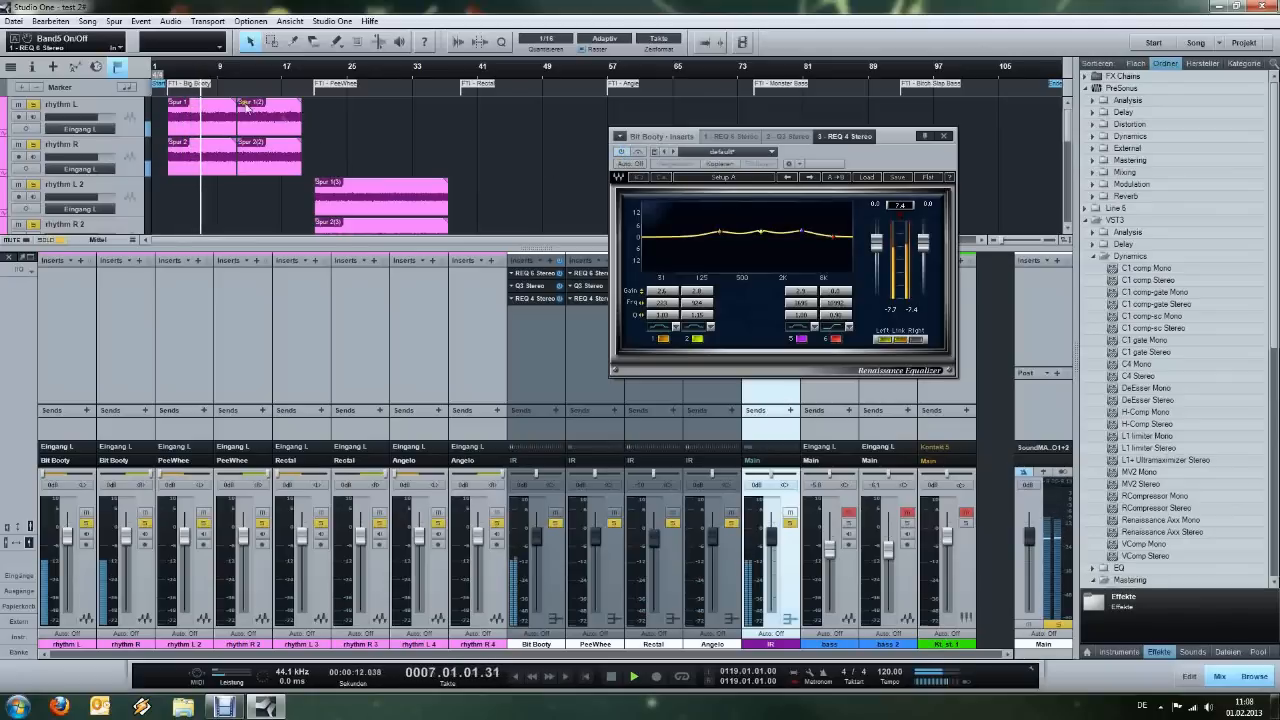
click(166, 76)
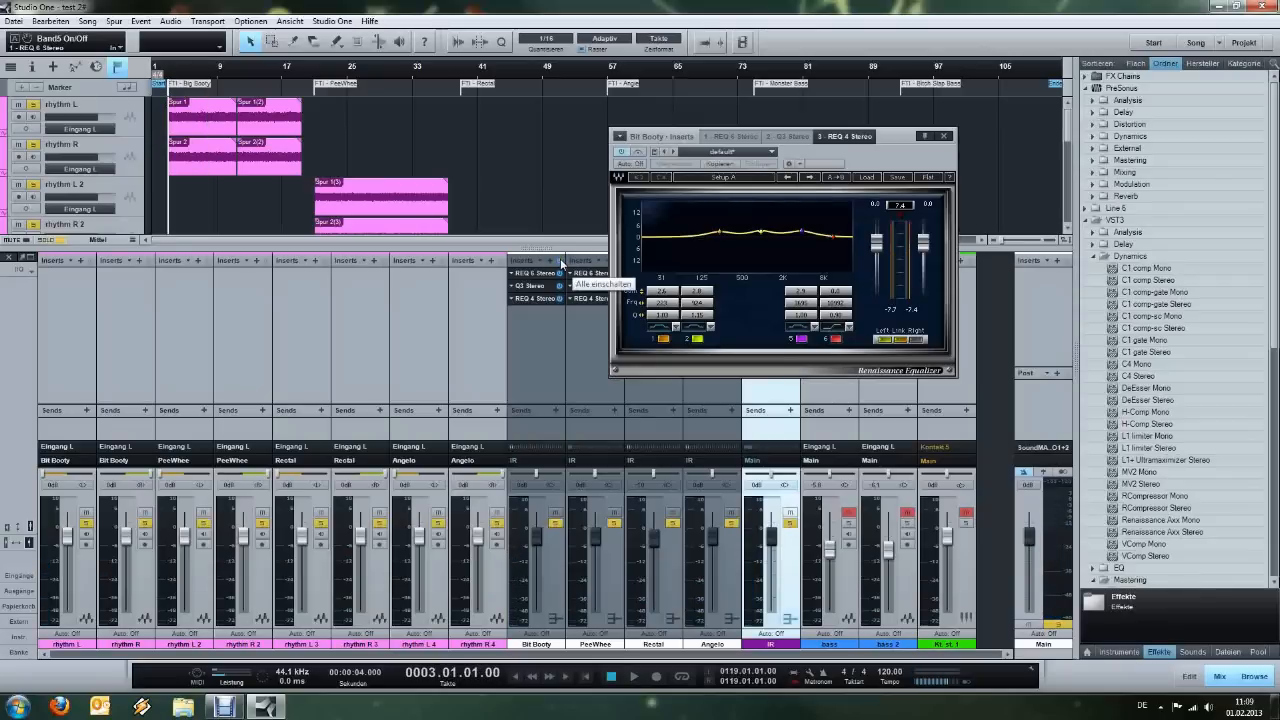
Activate all inserts on Bit Booty, play the section, close the equalizer window, and lower the IR bus volume.
click(561, 262)
key(space)
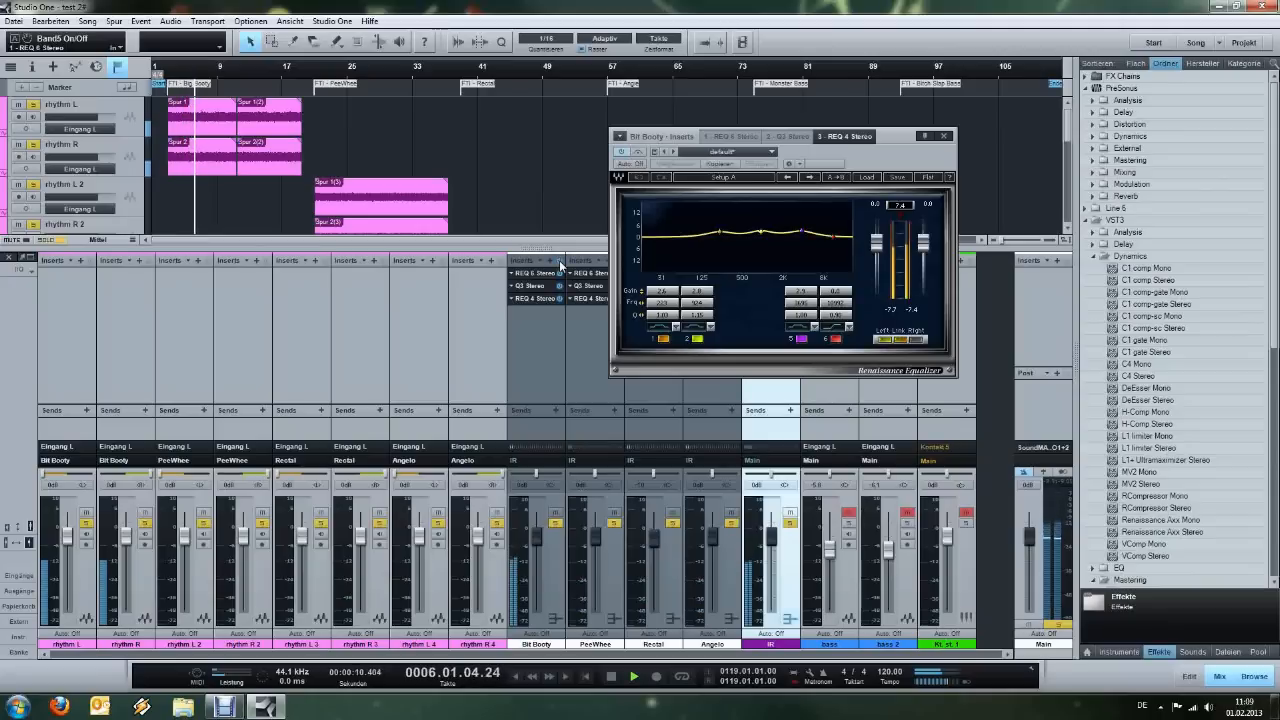
click(943, 136)
scroll(757, 485, down, 8)
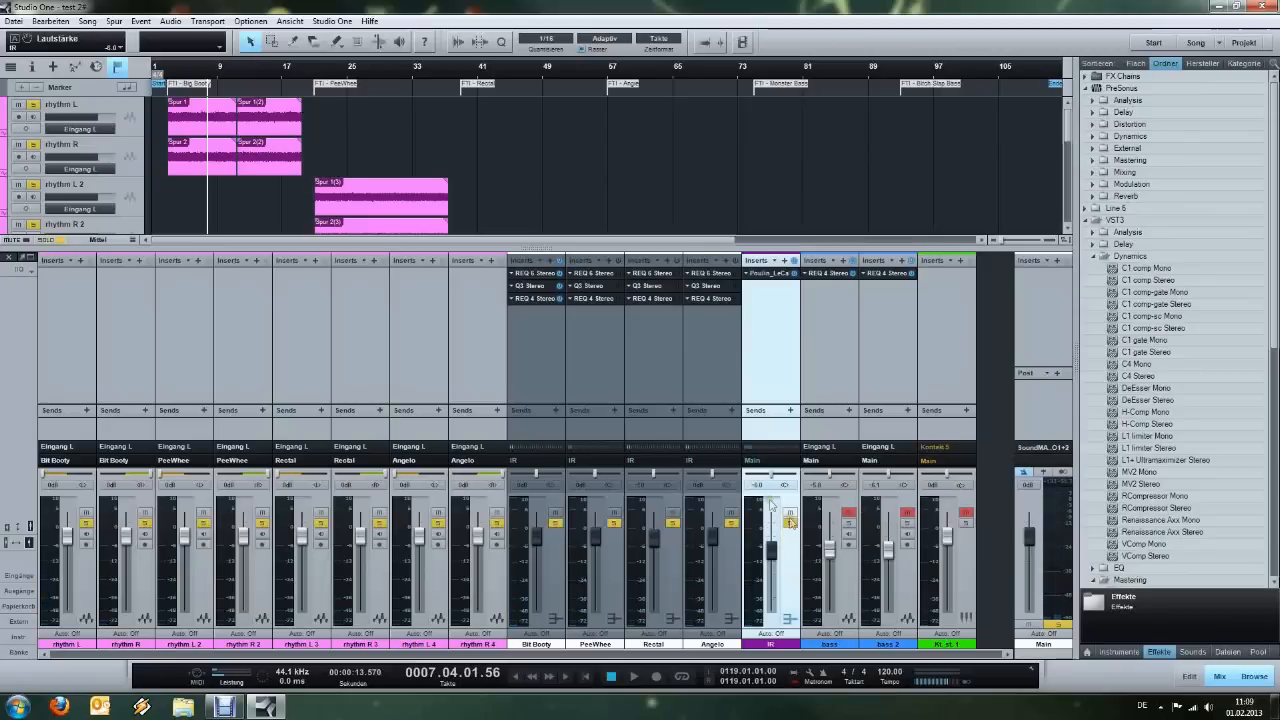
Play the full mix from bar 3 to hear the Bit Booty guitars together with bass and drums.
click(168, 69)
key(space)
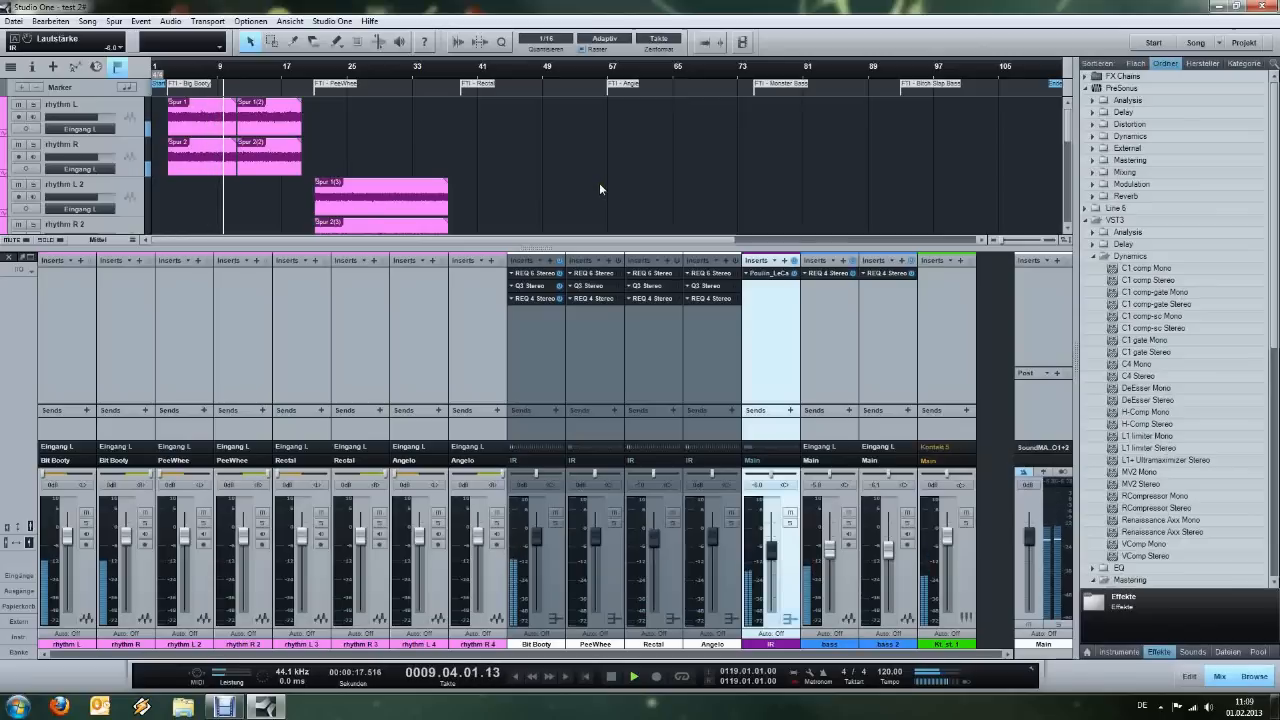
scroll(596, 184, down, 4)
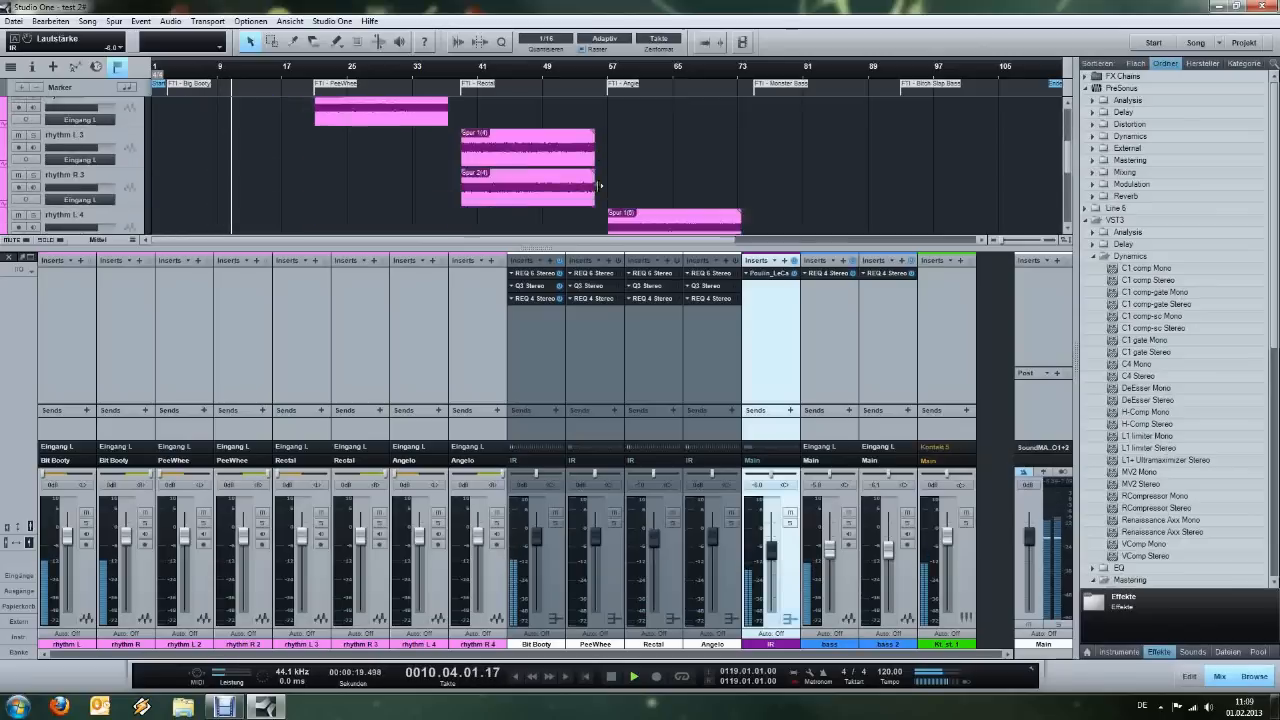
scroll(593, 185, up, 4)
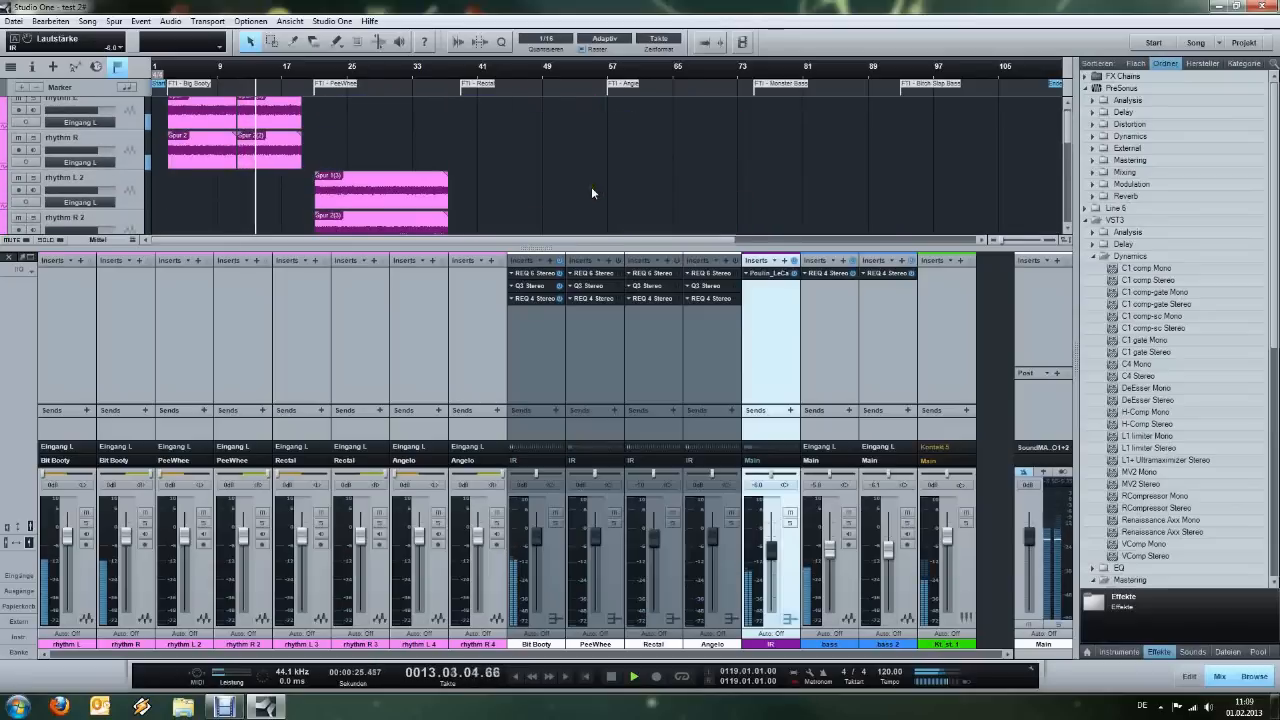
scroll(591, 186, down, 2)
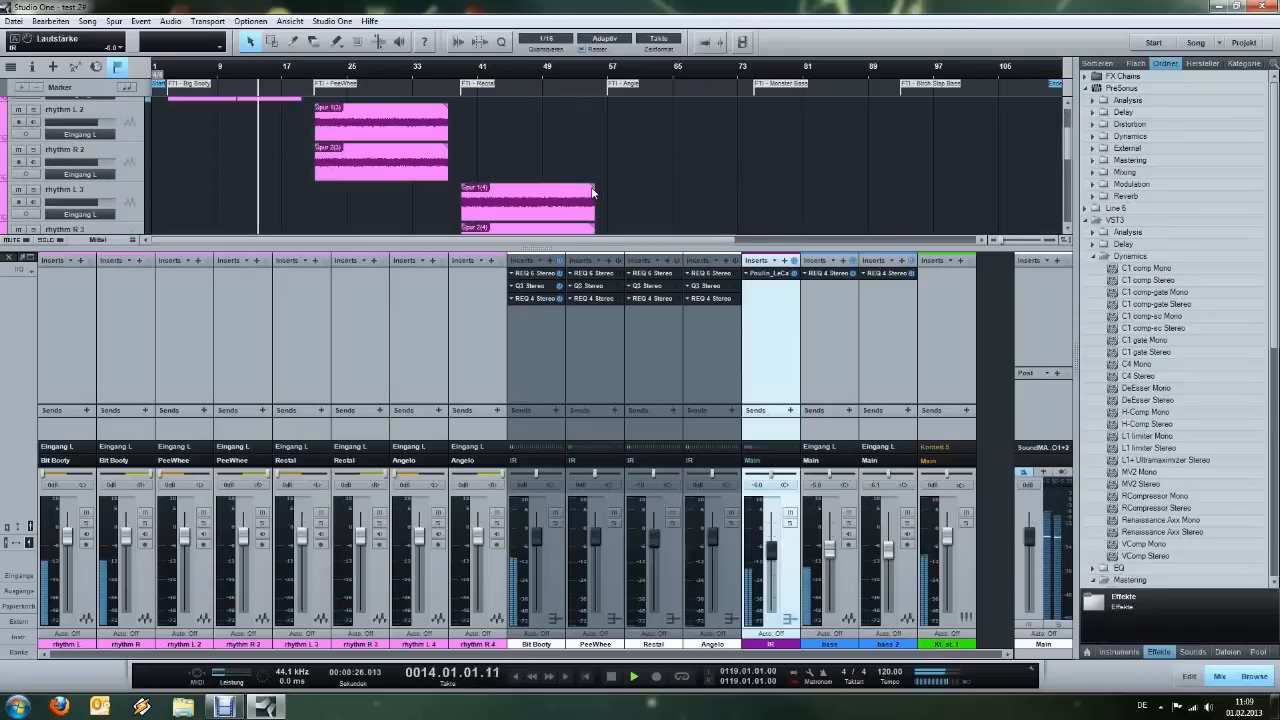
View the REQ 6 Stereo equalizers on PeeWhee, Rectal and Angelo, and activate the inserts on these three buses.
click(604, 274)
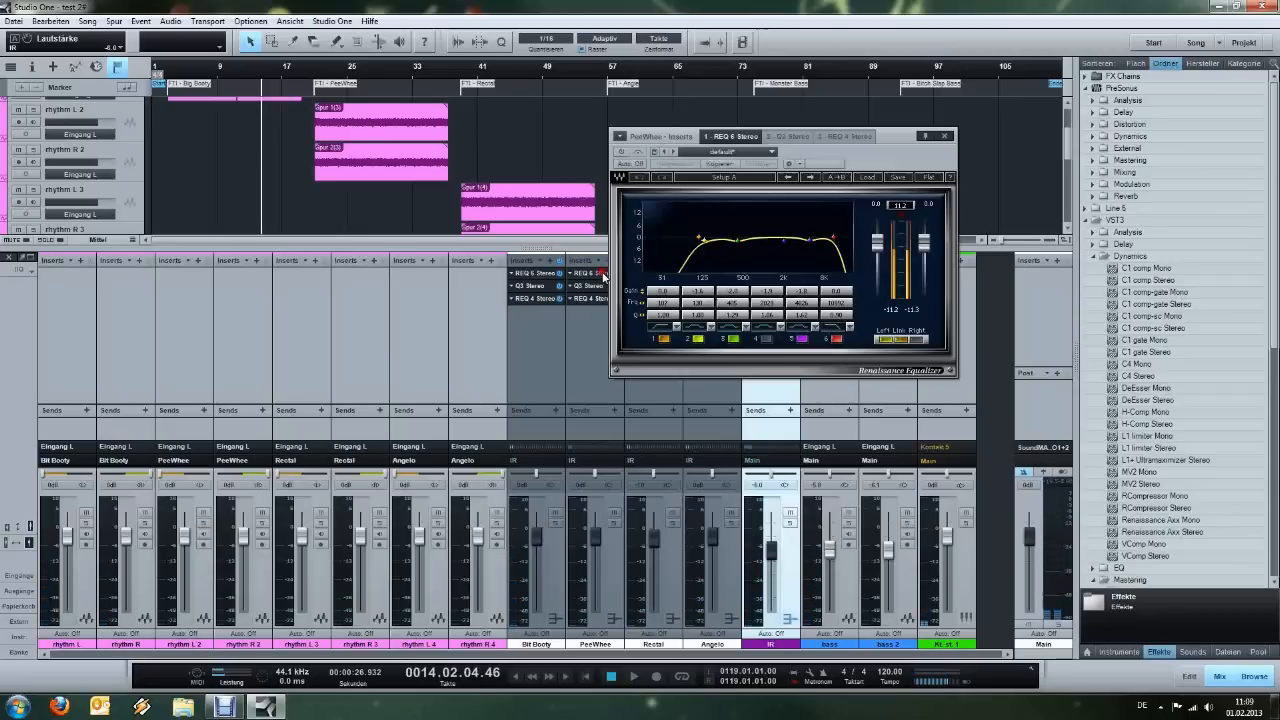
drag(887, 166, 807, 366)
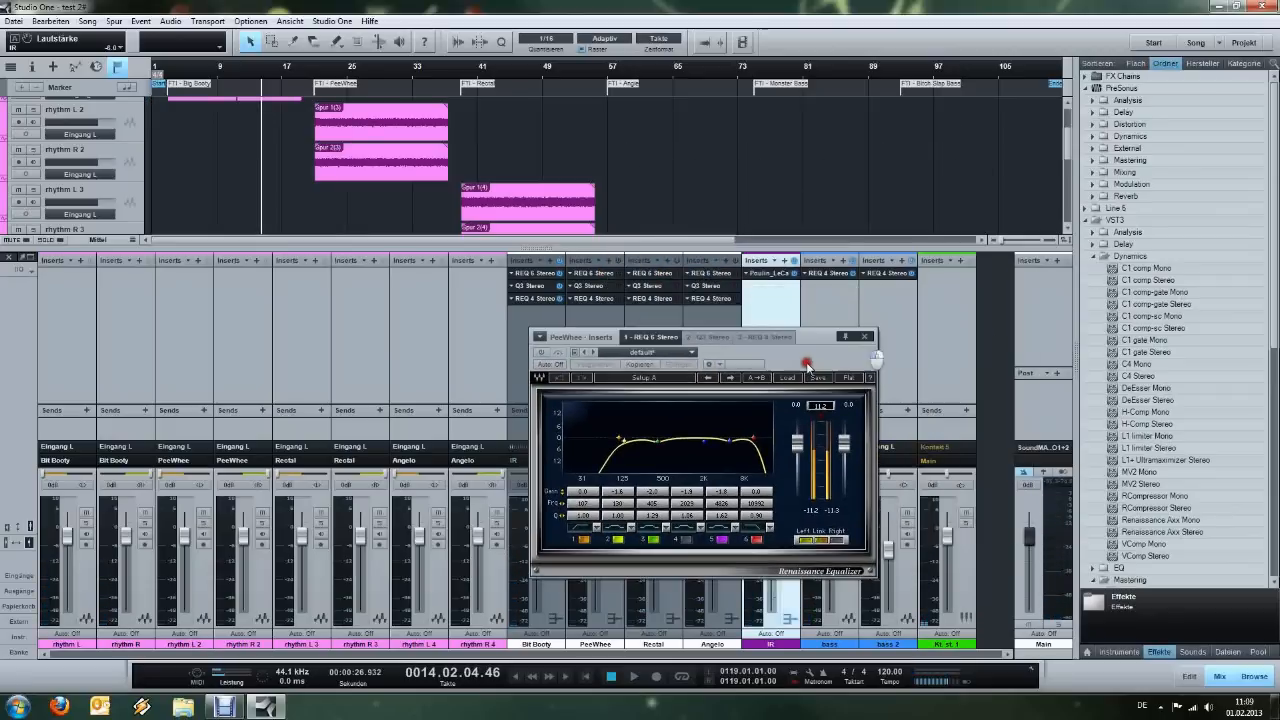
click(668, 271)
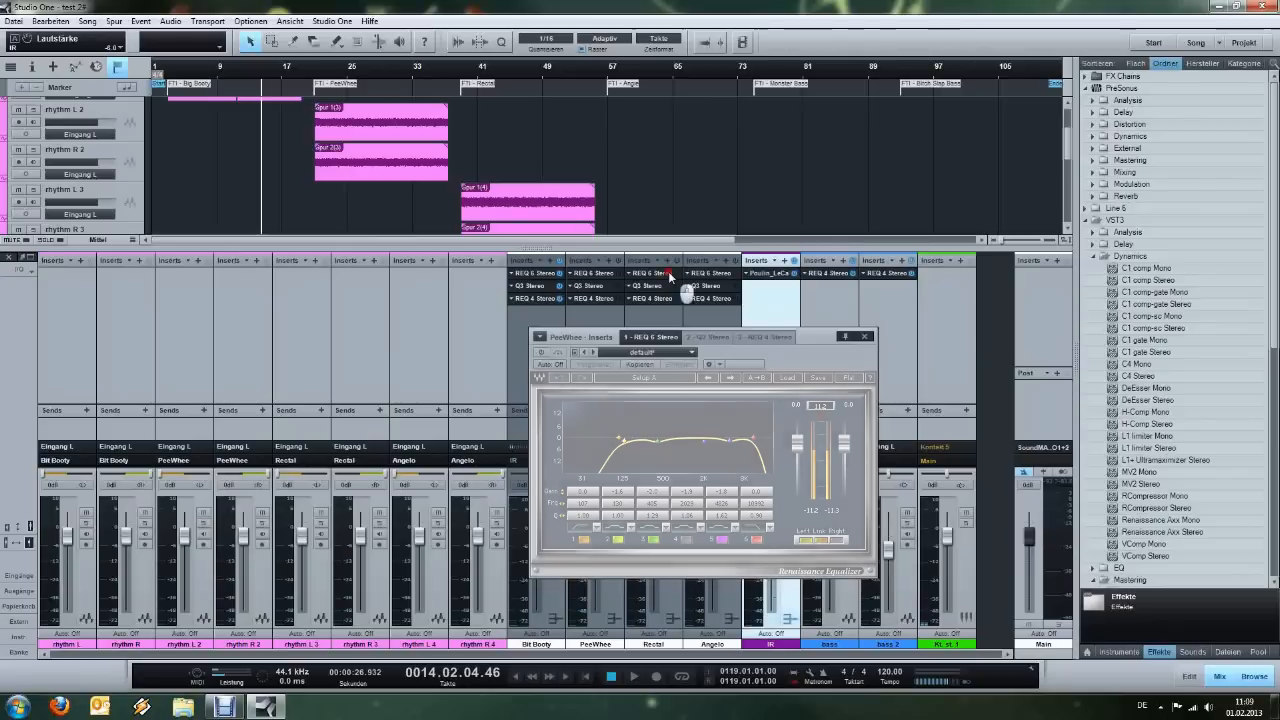
click(708, 272)
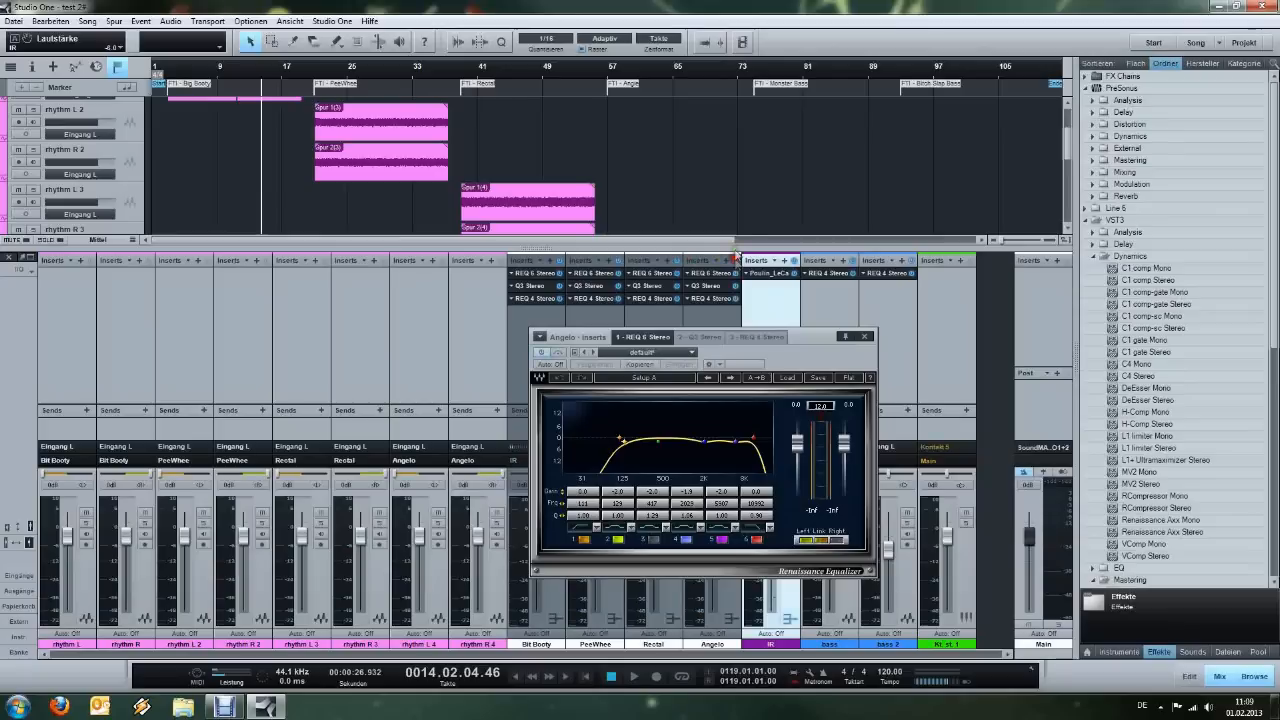
Close the equalizer window and play the Angelo guitar section in the full mix from bar 57.
click(608, 68)
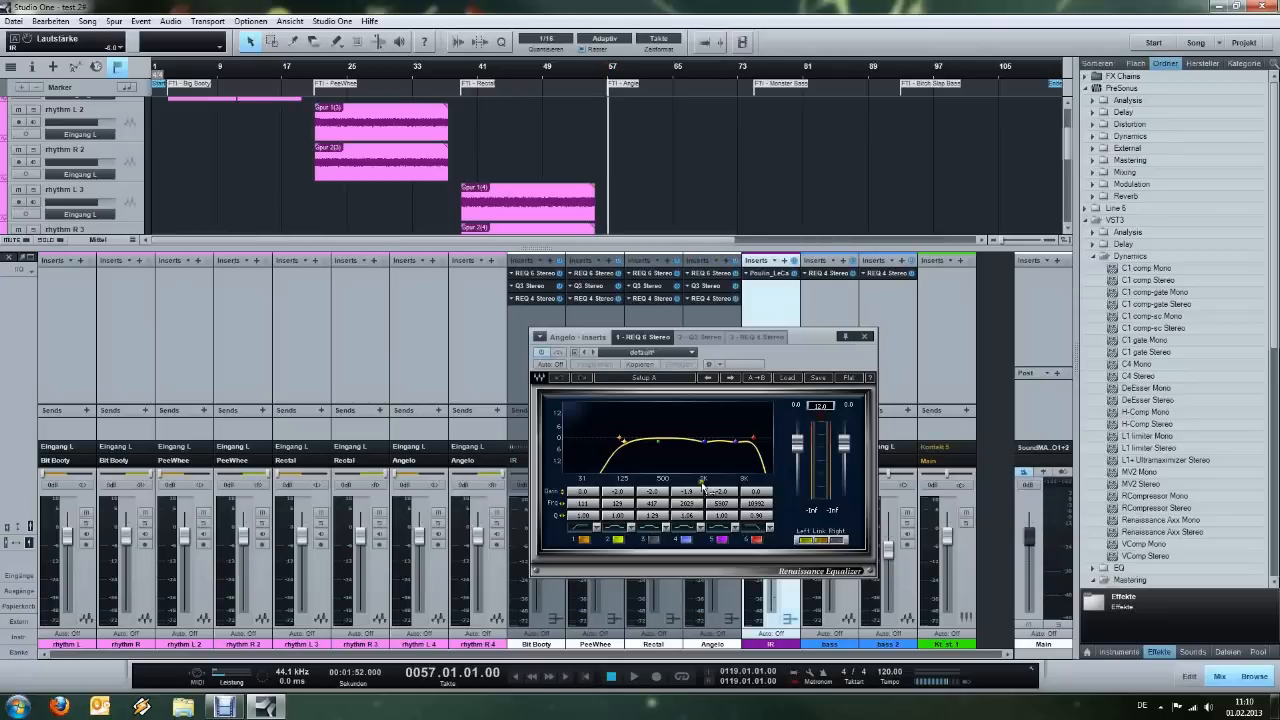
click(872, 337)
scroll(716, 158, down, 3)
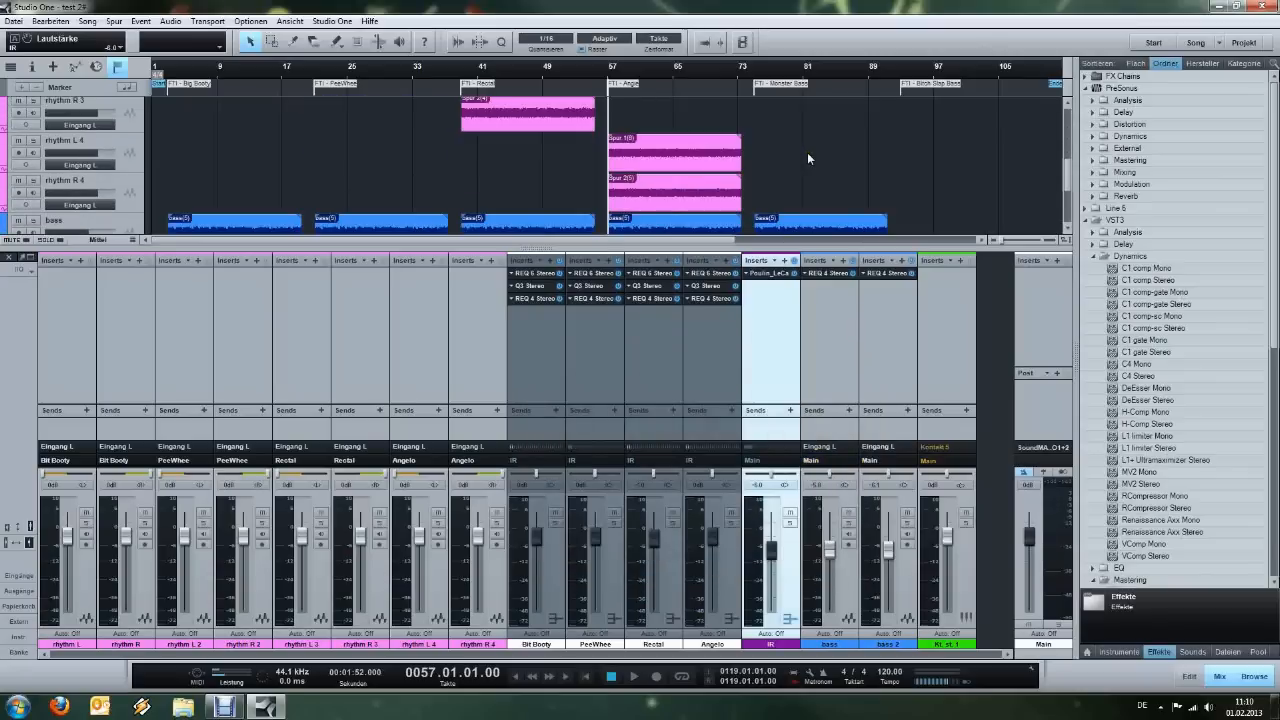
key(space)
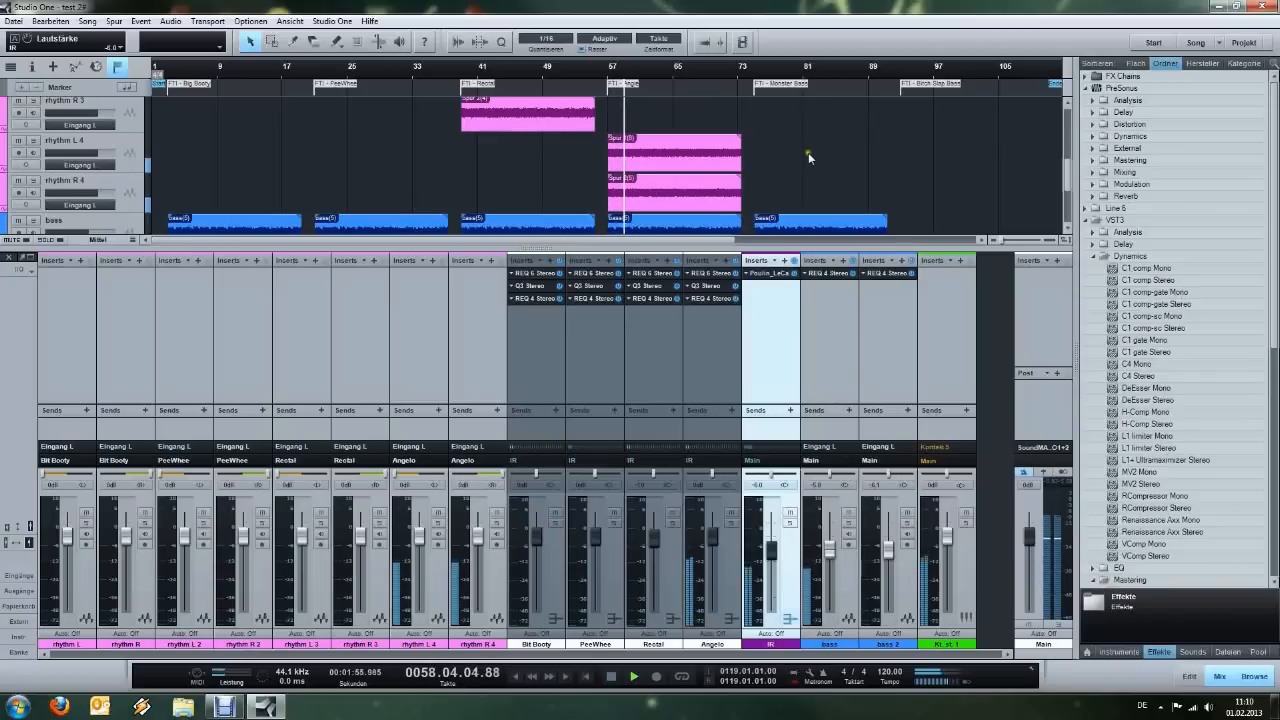
scroll(950, 166, up, 5)
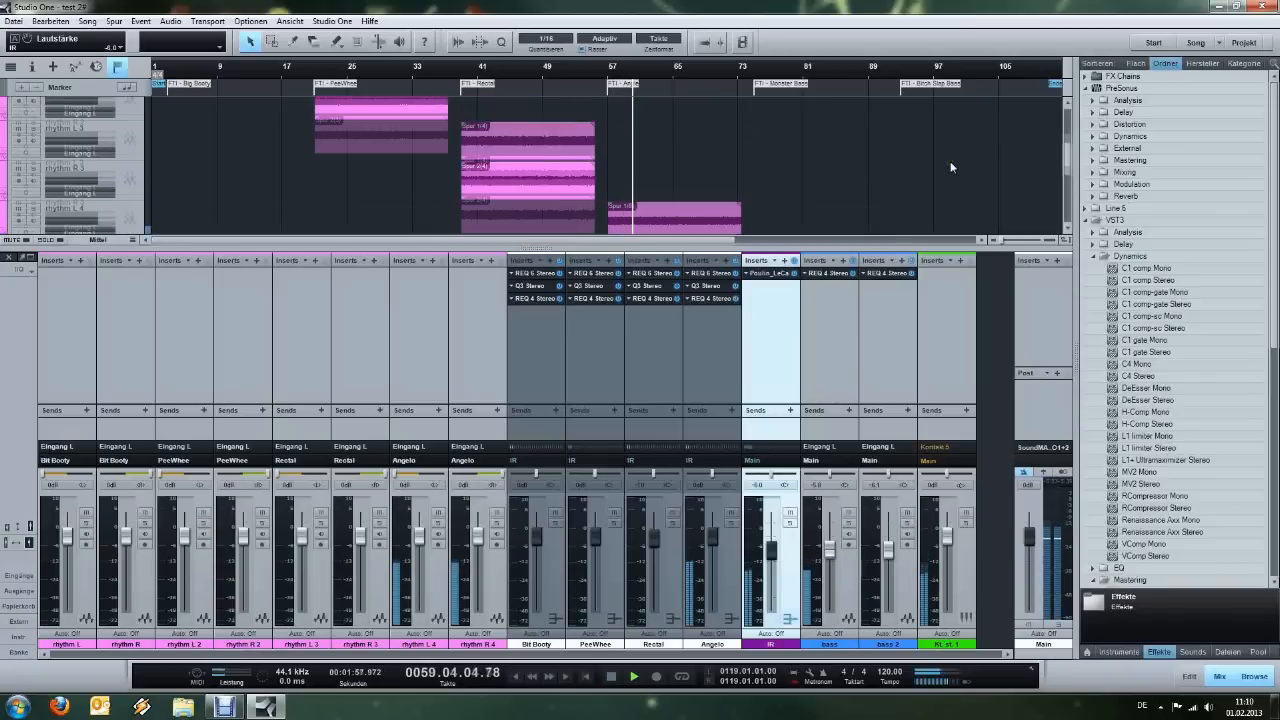
scroll(950, 166, down, 6)
scroll(950, 168, up, 1)
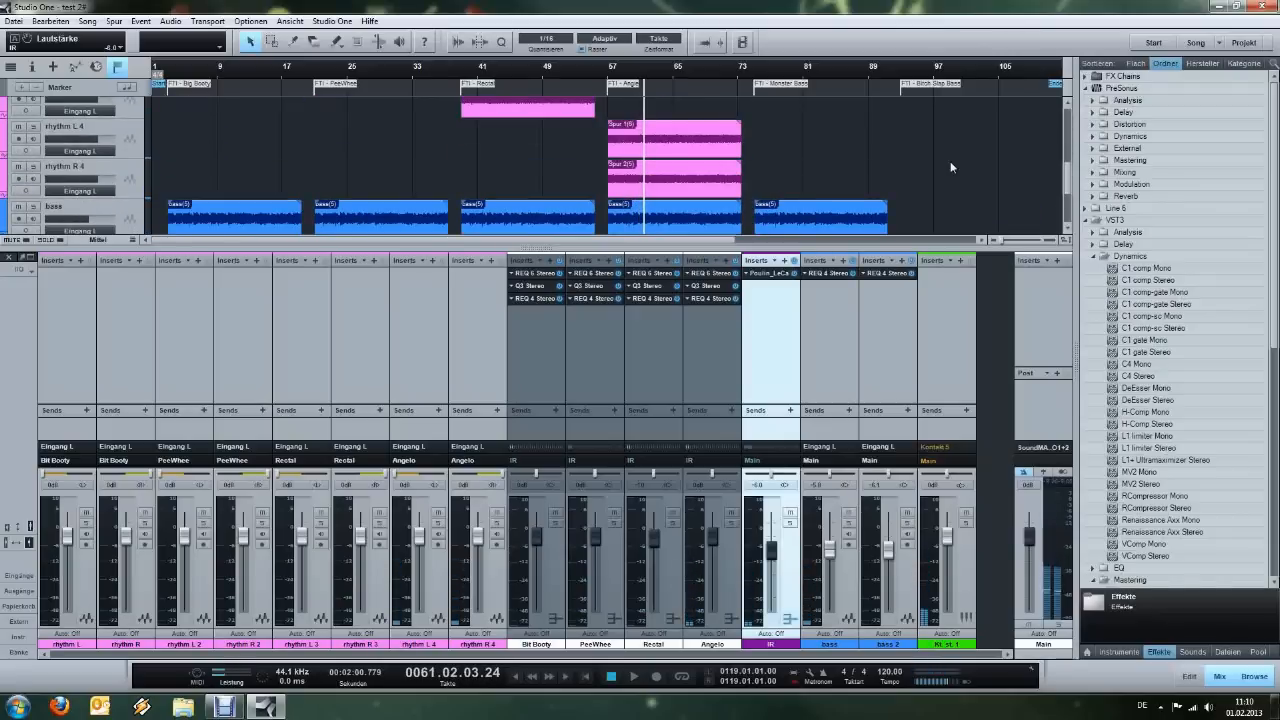
Solo the bass track and play its section from bar 75.
scroll(950, 161, down, 3)
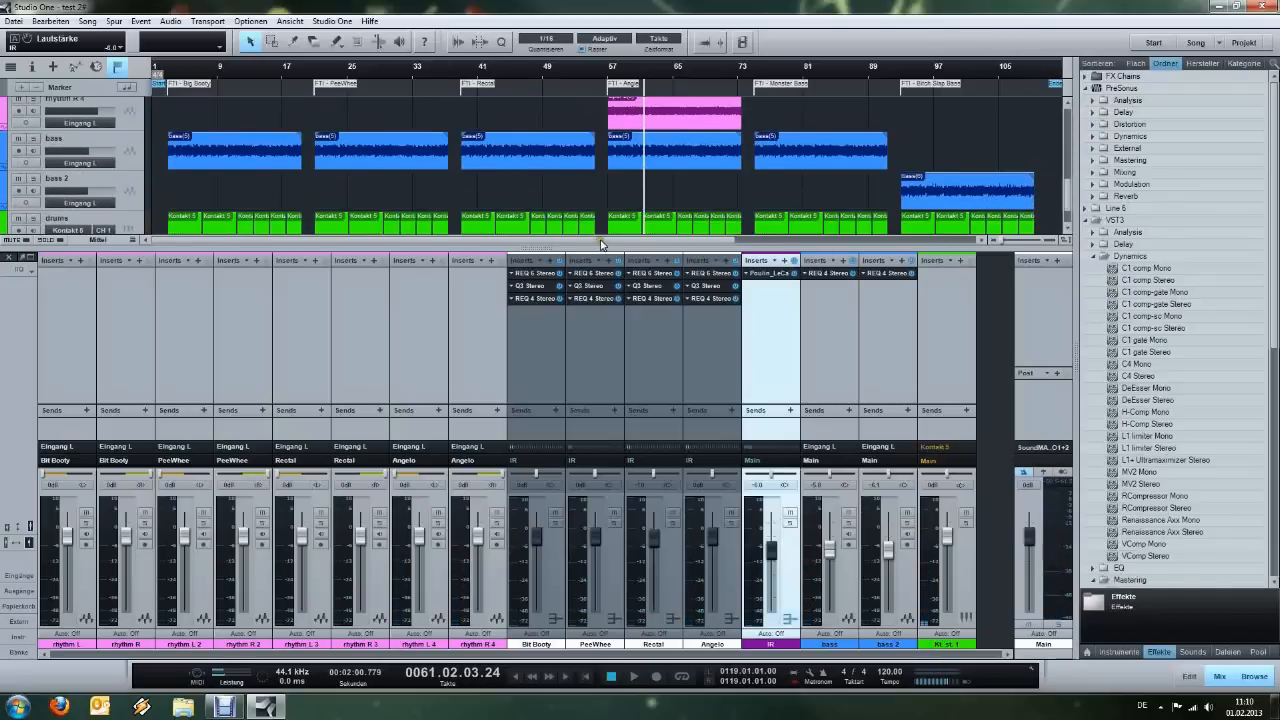
drag(600, 241, 736, 243)
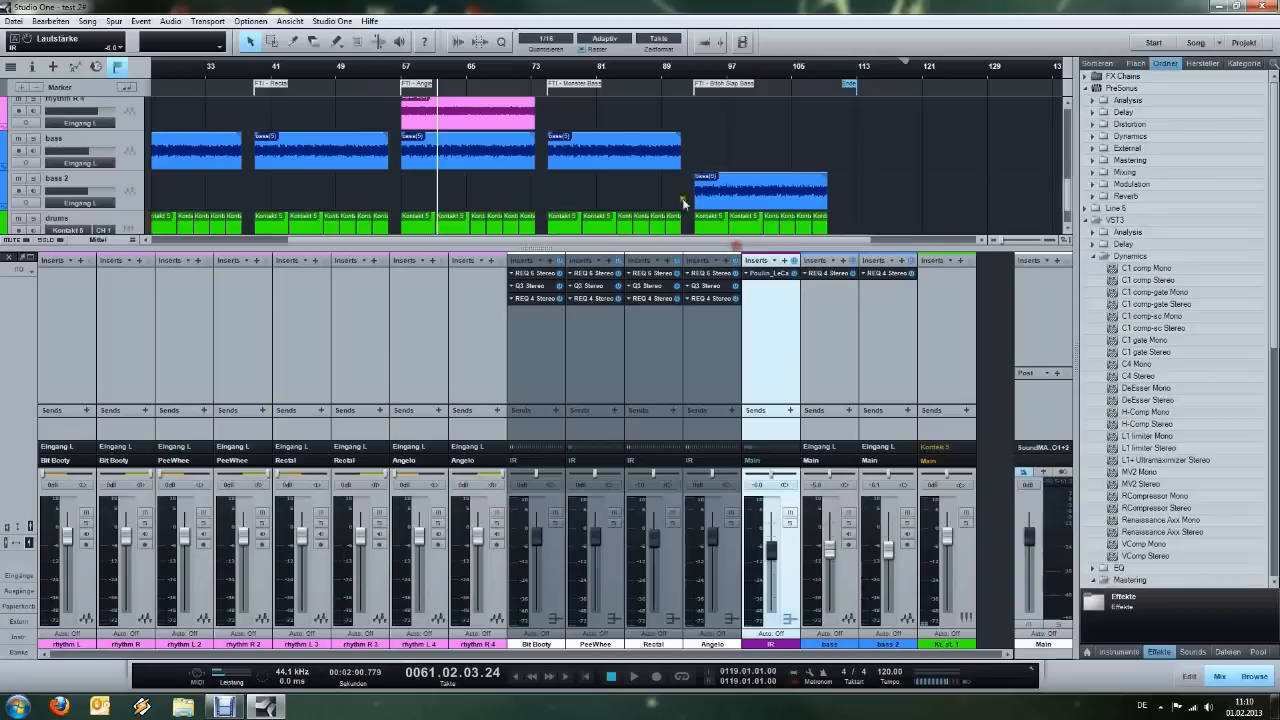
click(546, 70)
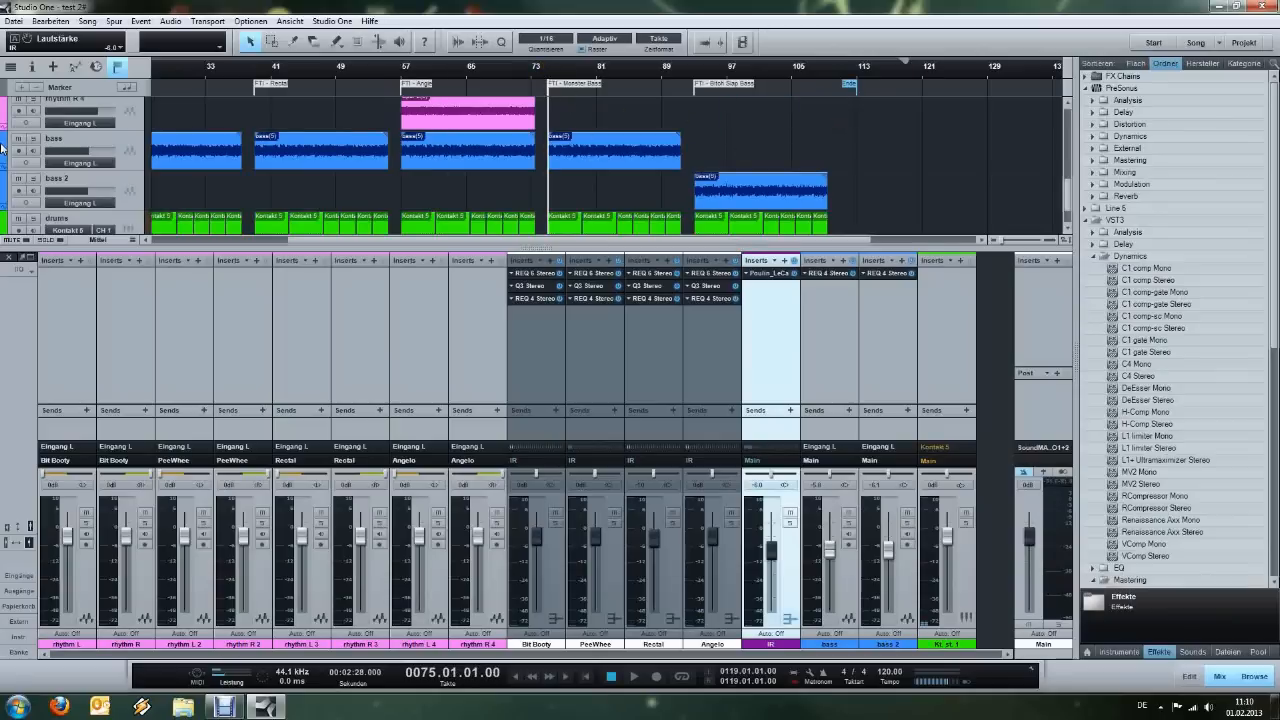
click(34, 139)
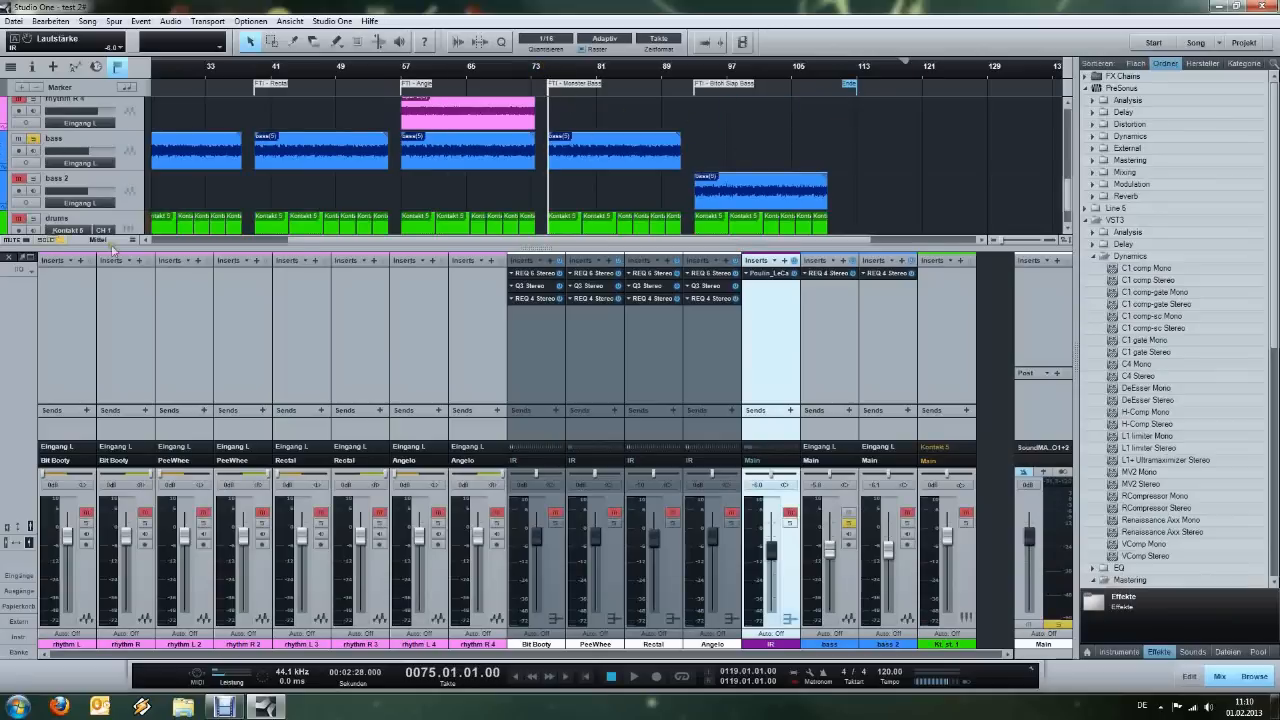
key(space)
click(826, 336)
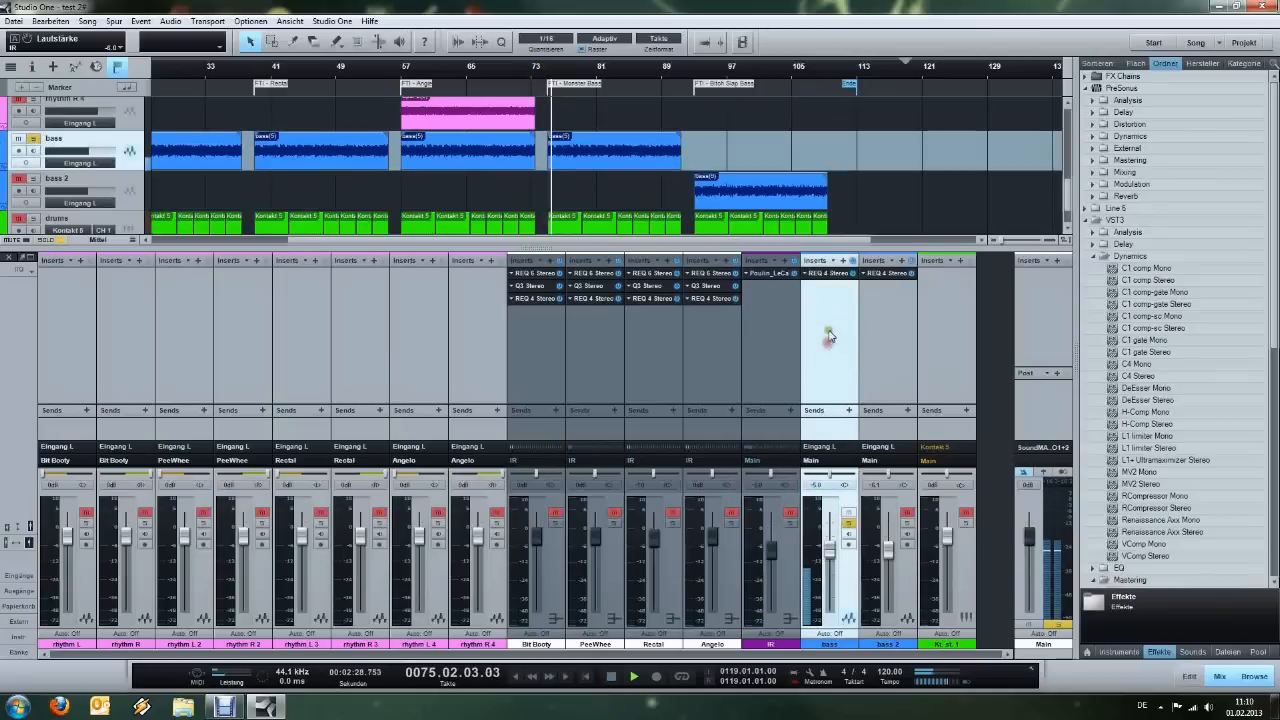
key(space)
Open the REQ 4 Stereo equalizer on the bass channel, examine its curve, and close it.
click(833, 280)
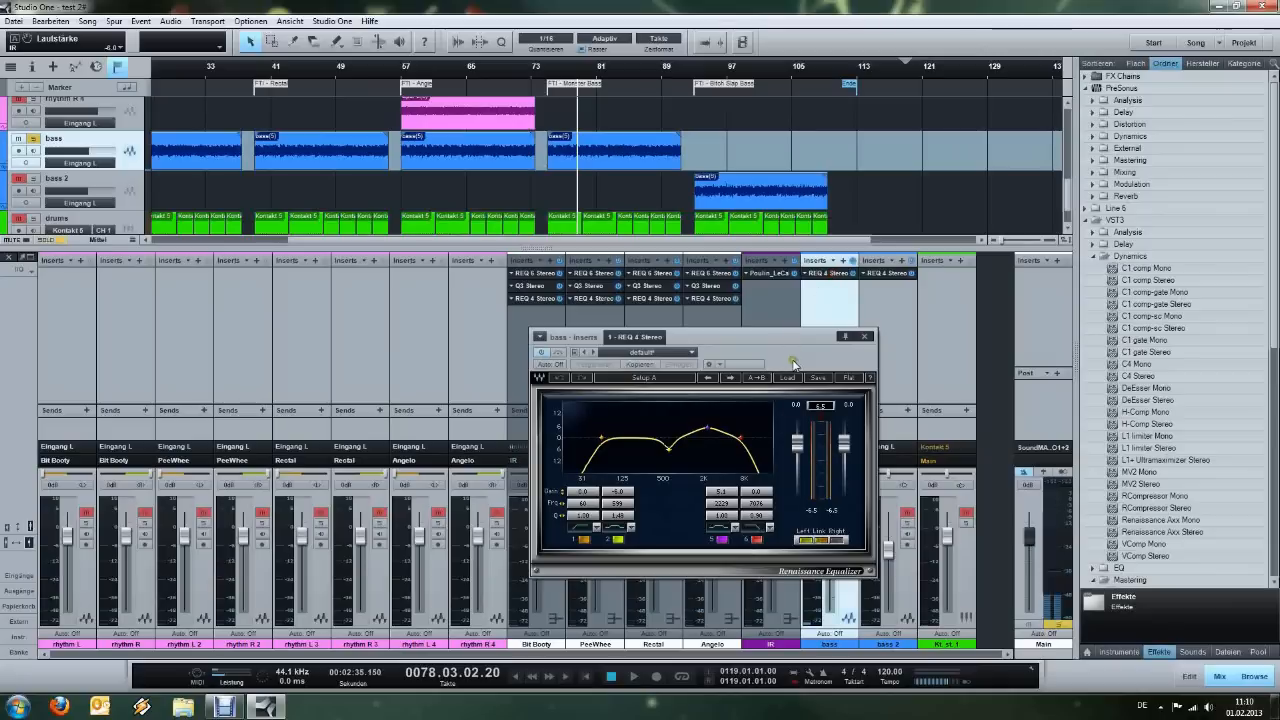
drag(786, 284, 903, 328)
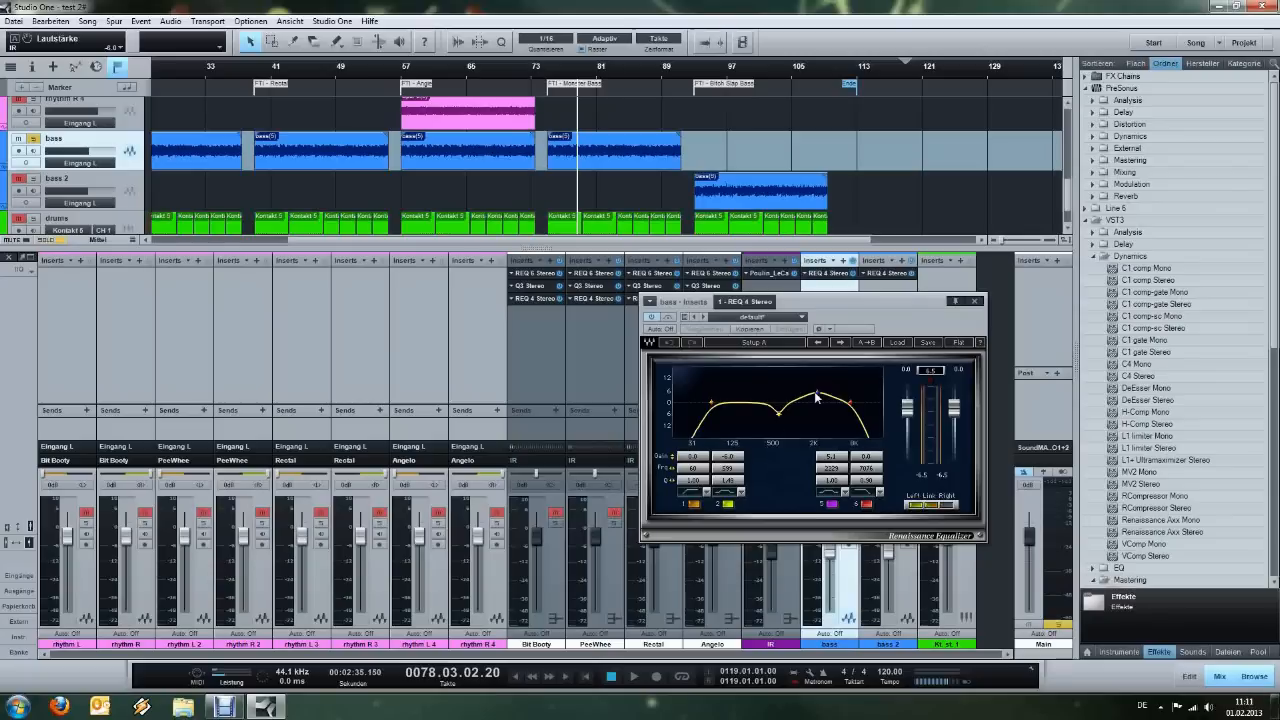
click(975, 301)
Solo bass 2, play its section from bar 93, and examine the REQ 4 Stereo equalizer on its channel.
click(33, 178)
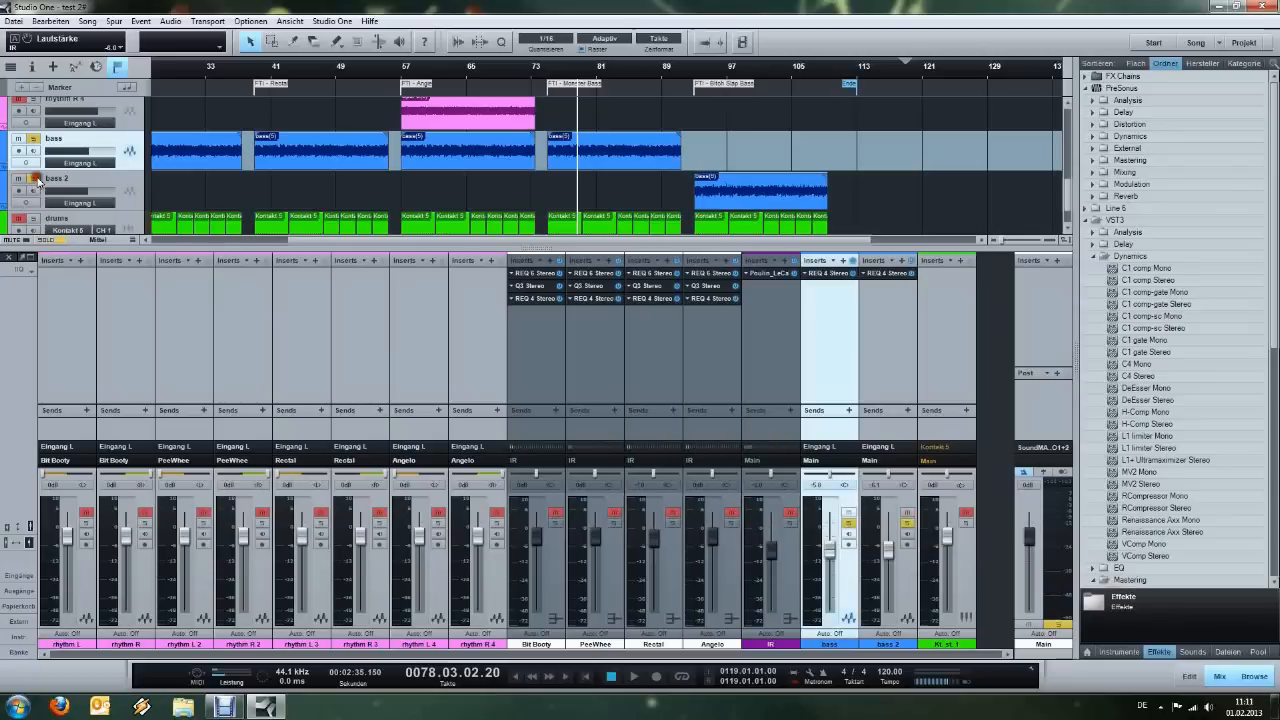
click(693, 70)
key(space)
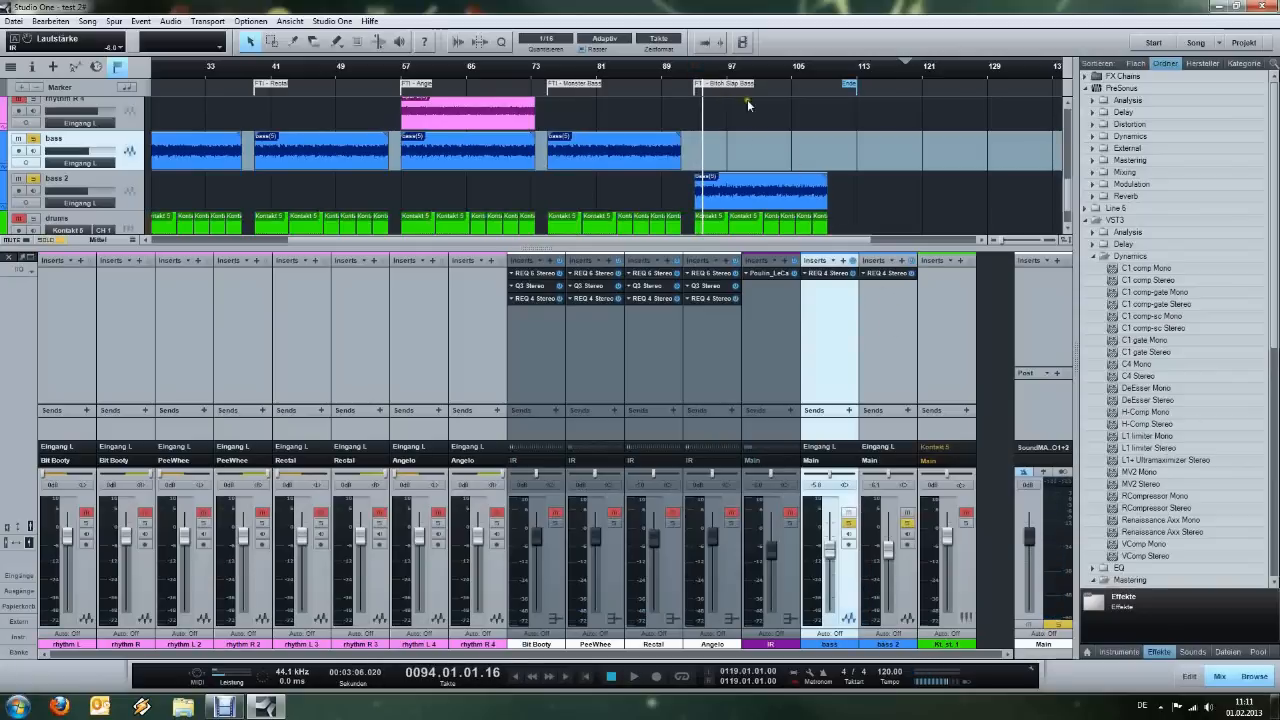
click(878, 273)
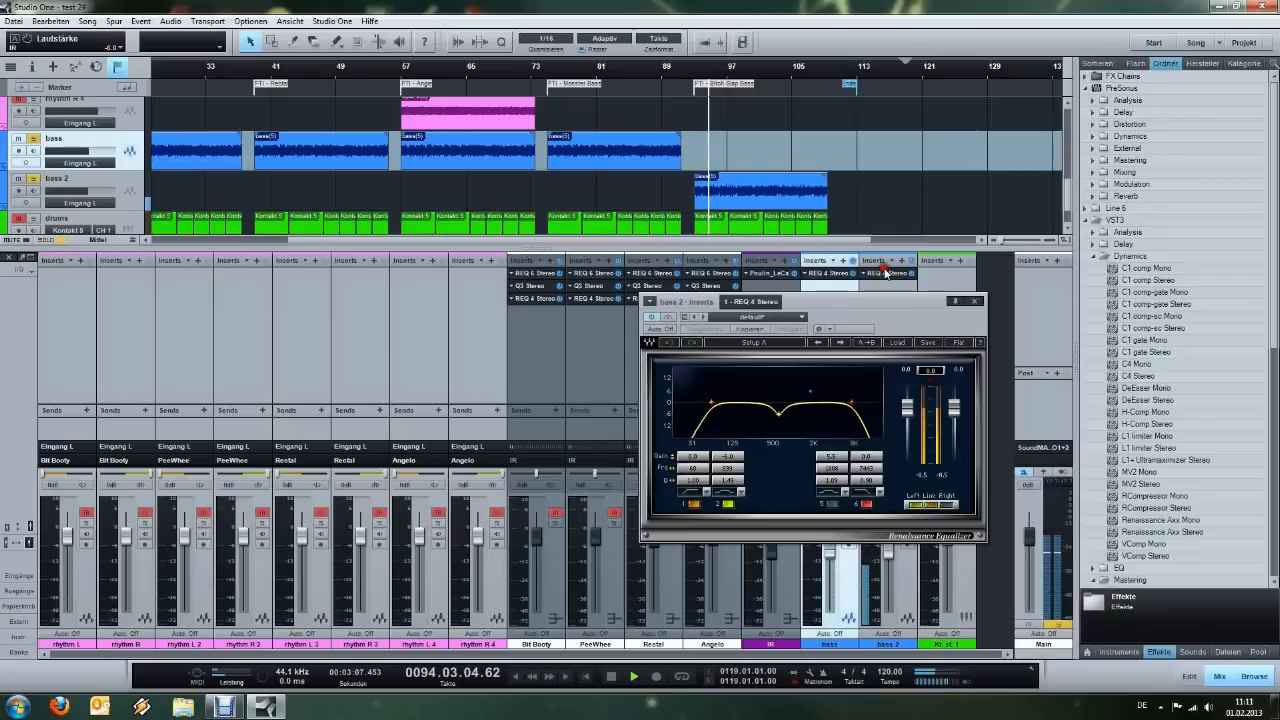
drag(907, 323, 923, 318)
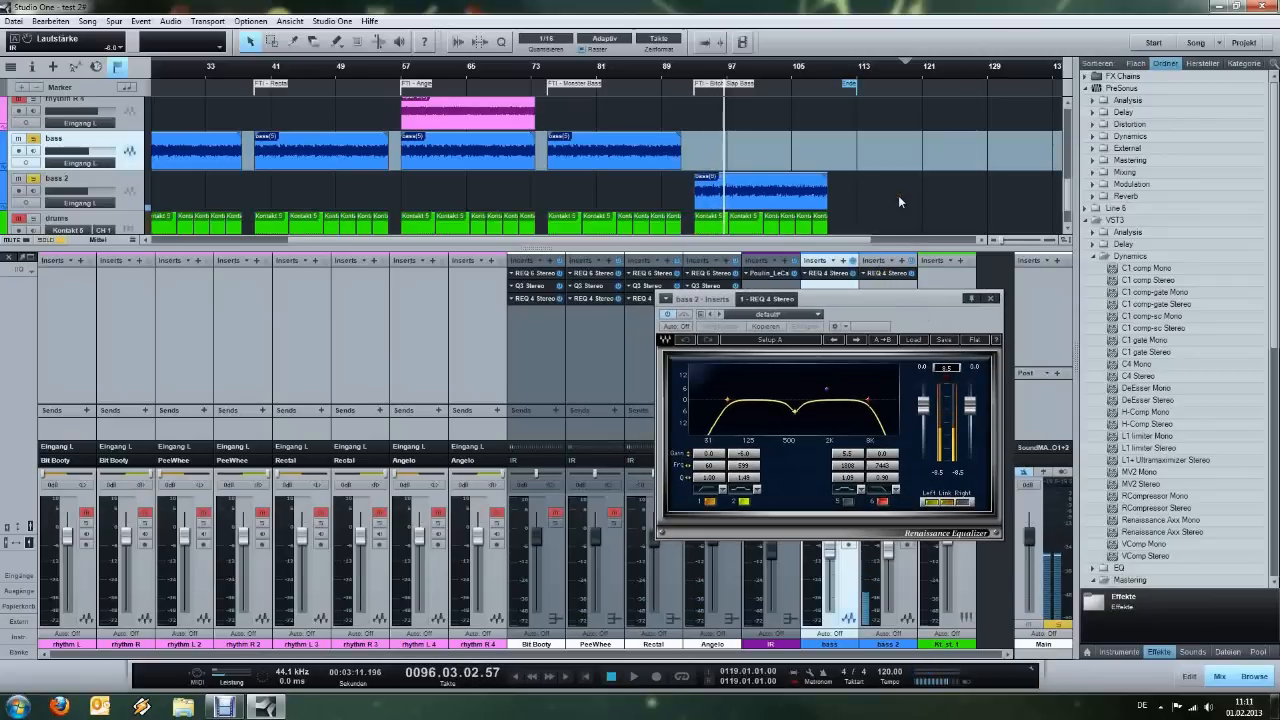
click(990, 299)
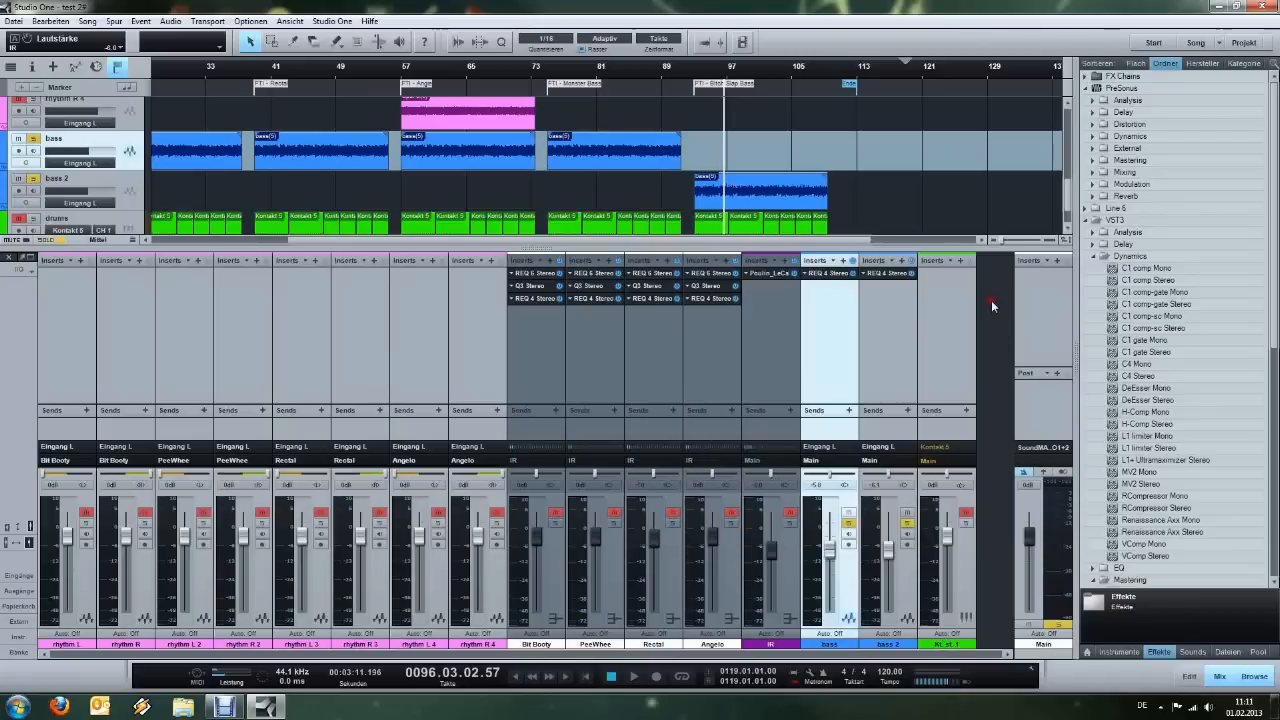
Clear the solo on both bass tracks and open the Kontakt 5 instrument of the drums track.
click(849, 523)
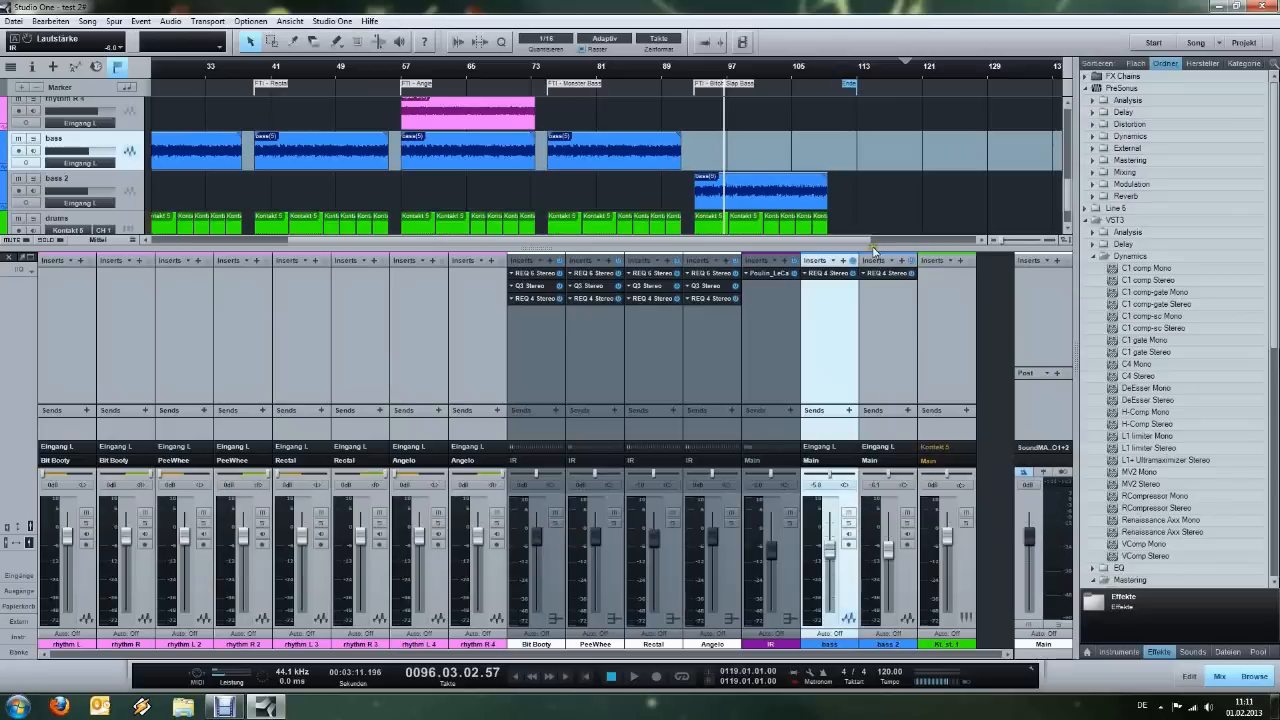
scroll(853, 74, down, 3)
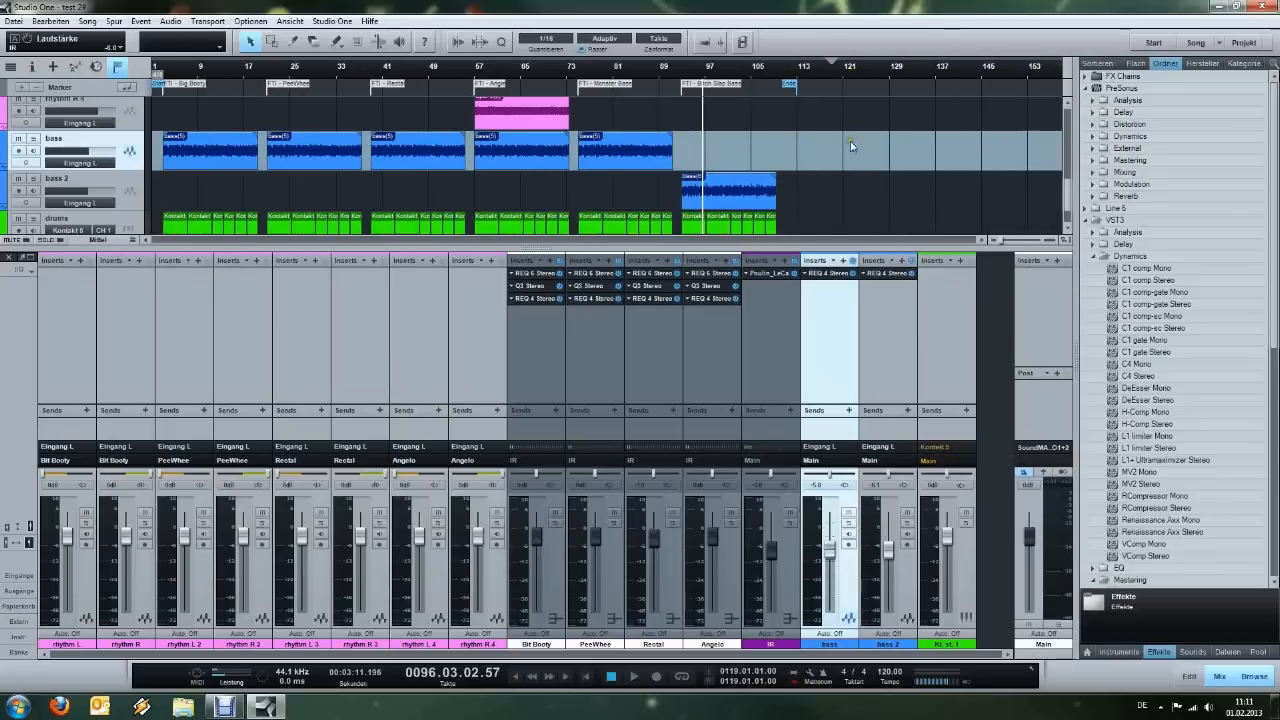
scroll(852, 178, up, 5)
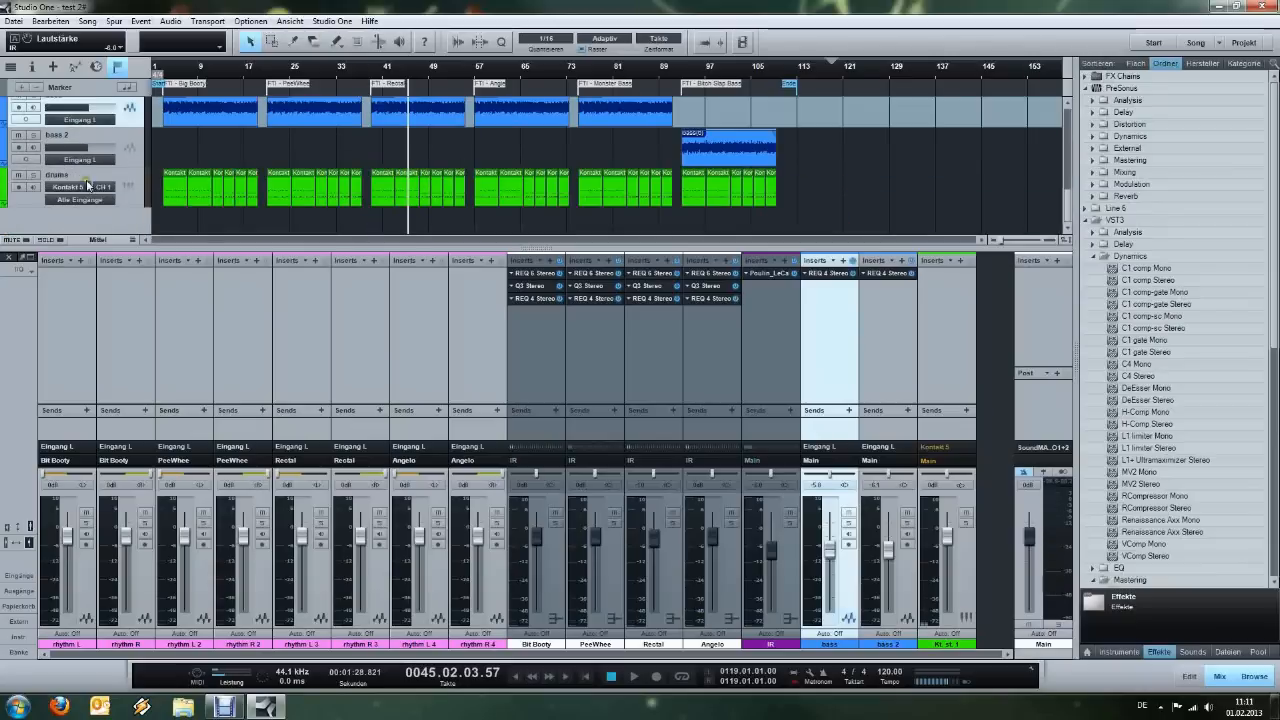
click(125, 188)
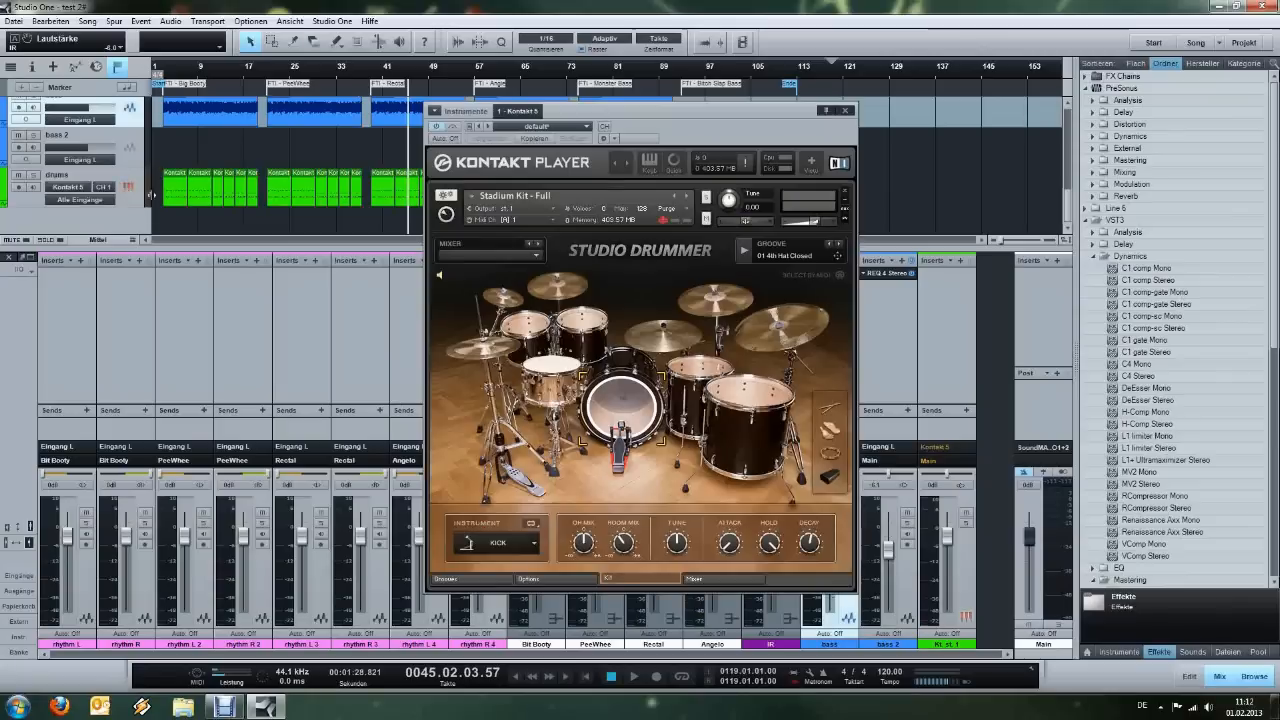
drag(735, 133, 792, 164)
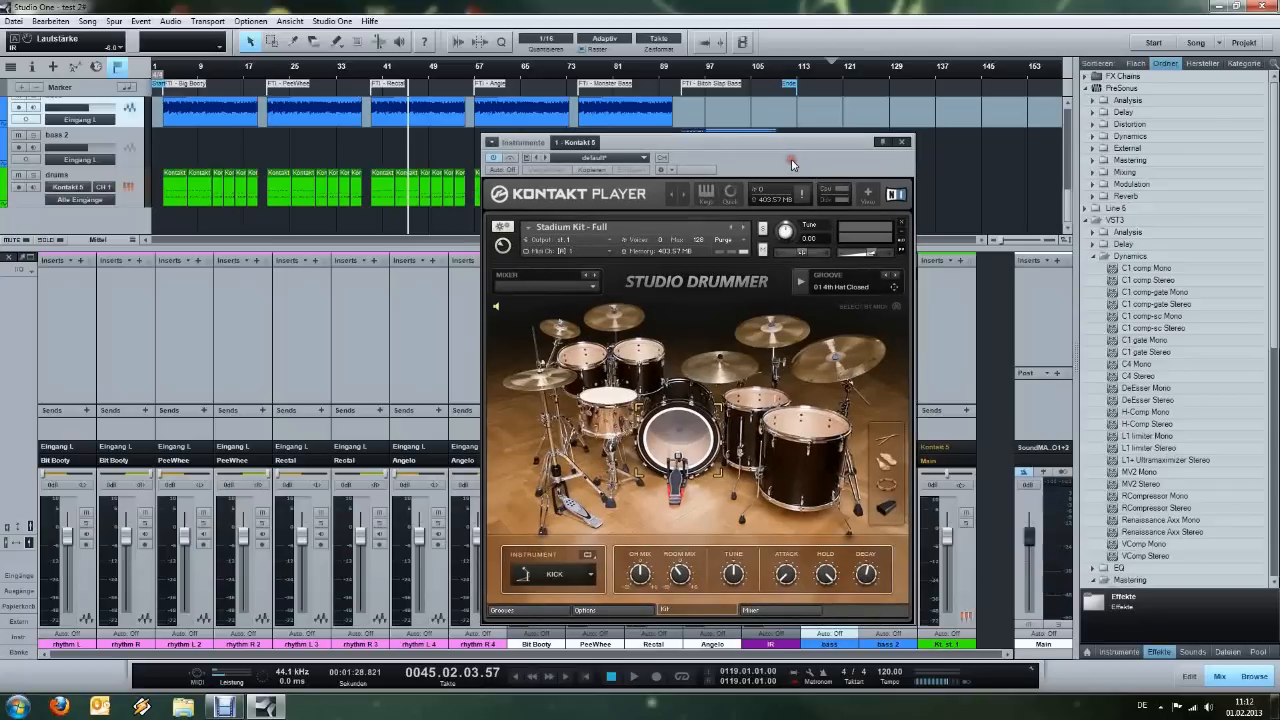
Examine the Studio Drummer mixer's effect settings for the kick, snare, hi-hat and tom channels.
click(778, 607)
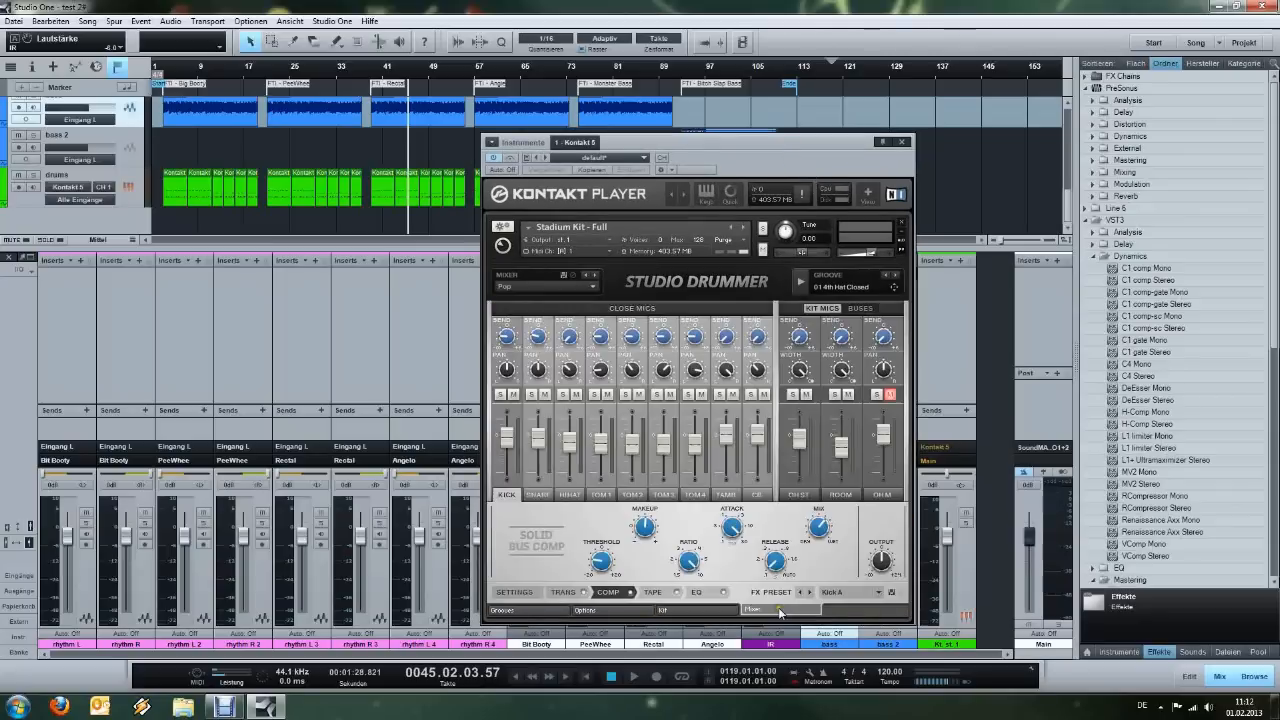
click(538, 495)
click(569, 495)
click(603, 496)
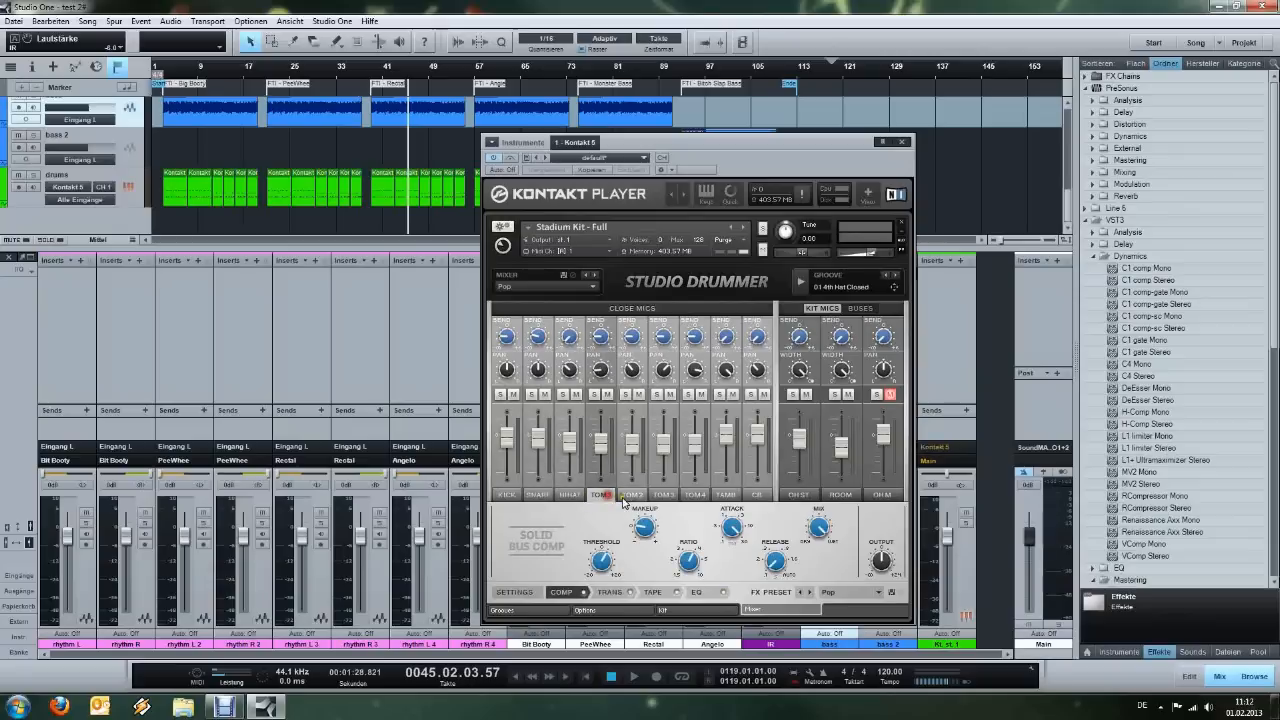
click(633, 497)
click(601, 496)
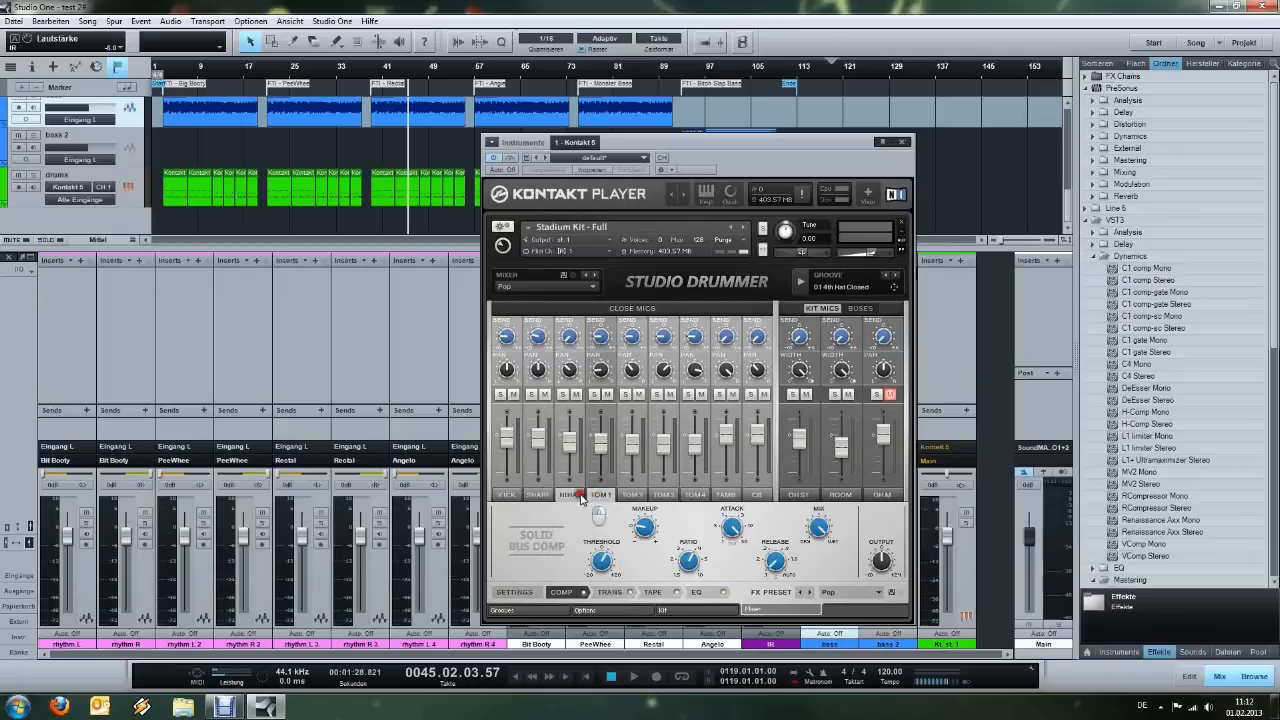
Check the hi-hat and kick channel effects in the Studio Drummer mixer, show the drum kit view, and audition the kick drum.
click(569, 495)
click(512, 496)
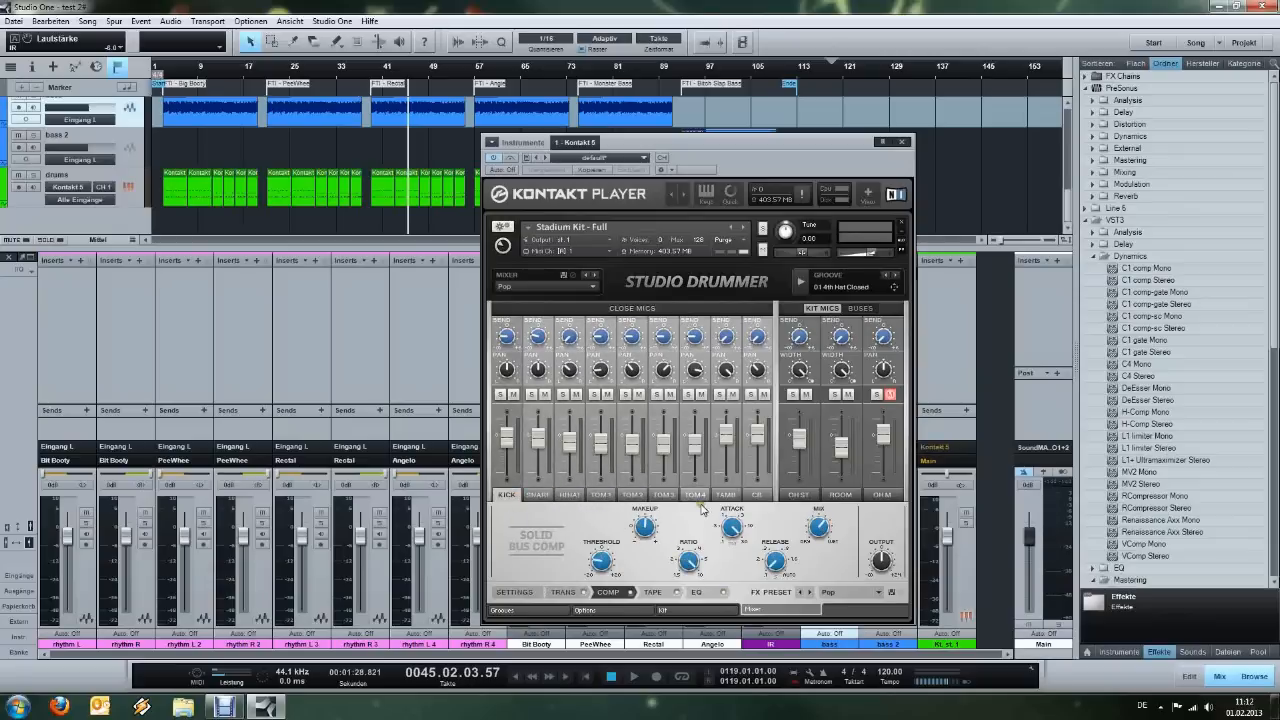
click(727, 610)
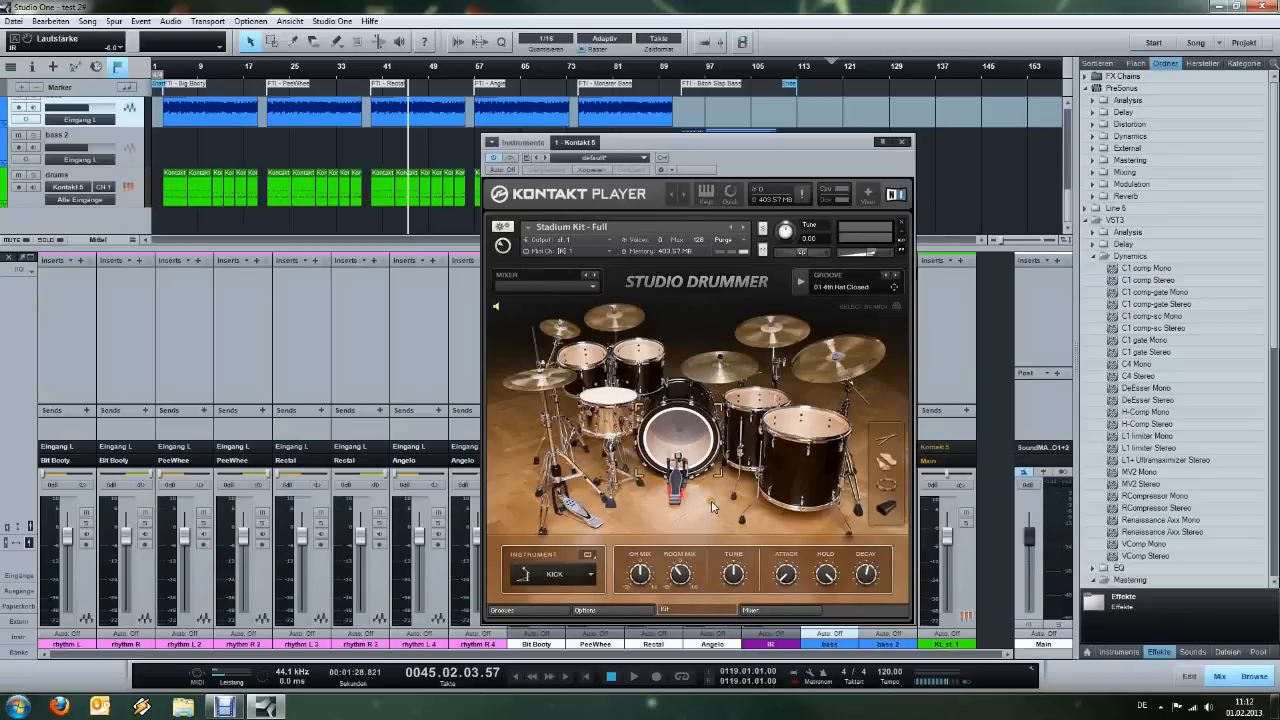
click(675, 447)
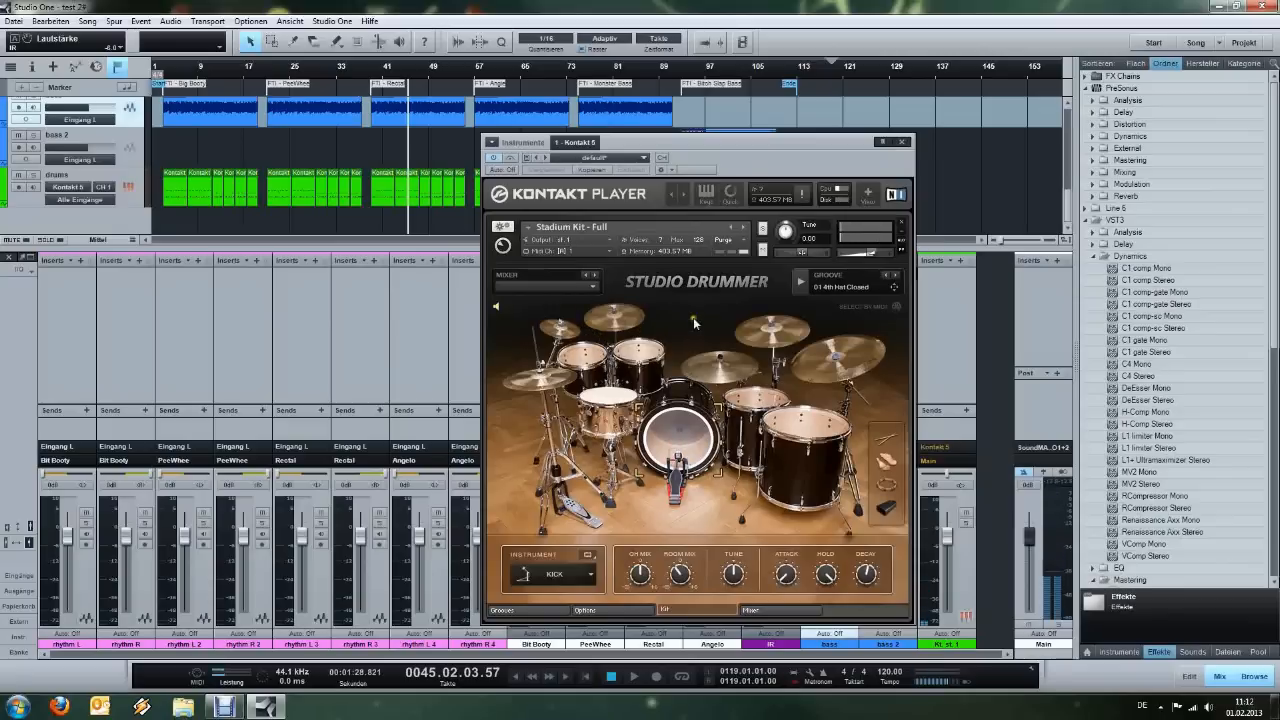
Expand Kontakt Player to its full view, browse the saved kits in the Studio Drummer Library folder, and cancel loading.
click(866, 193)
drag(884, 146, 844, 116)
click(815, 162)
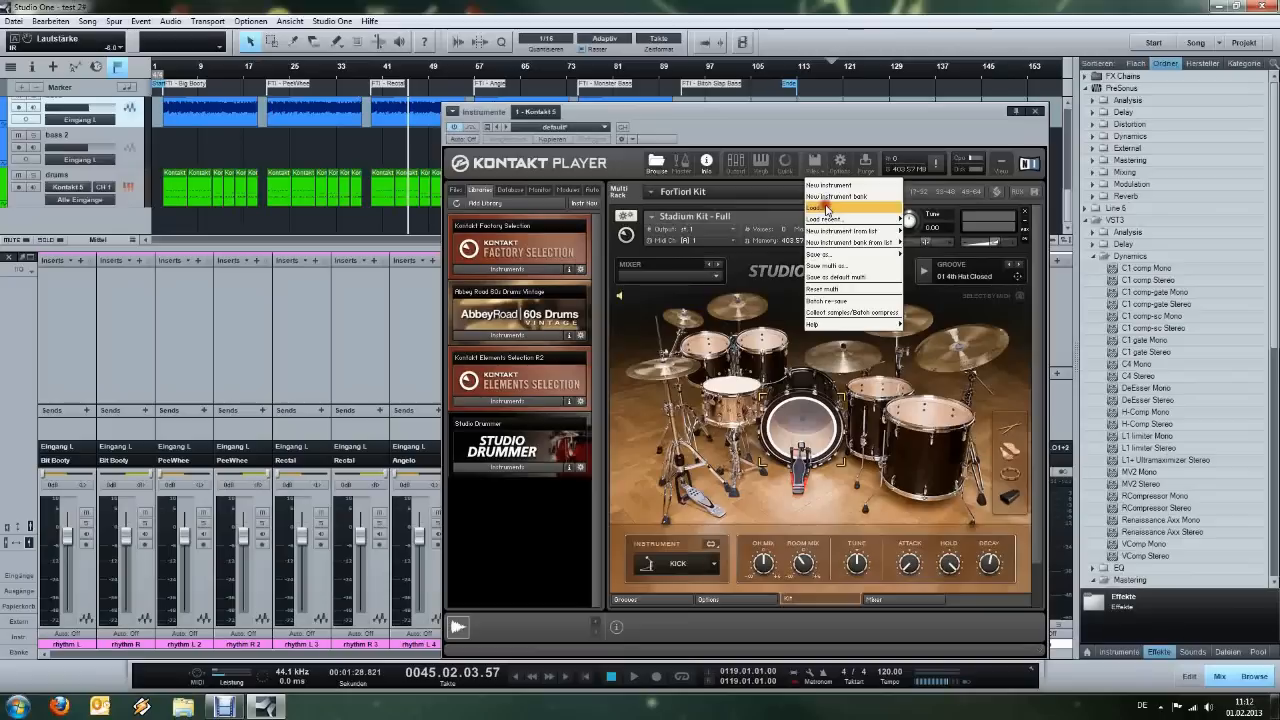
click(826, 208)
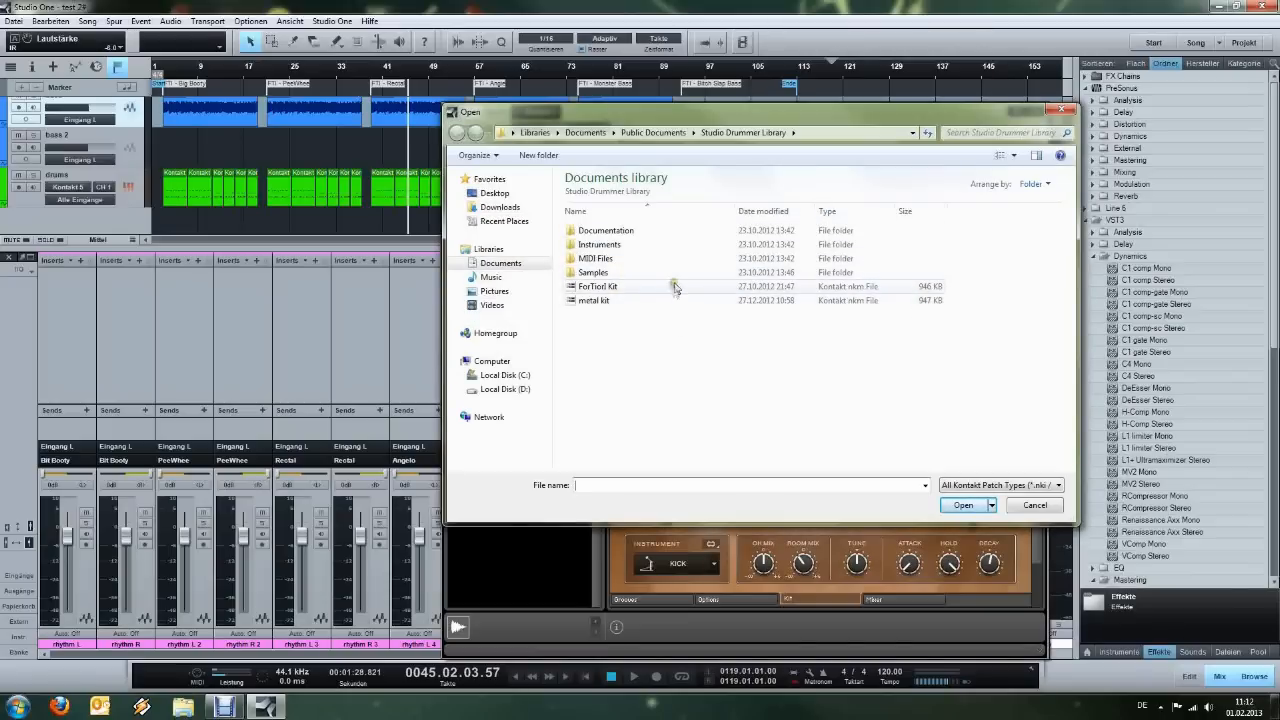
click(953, 512)
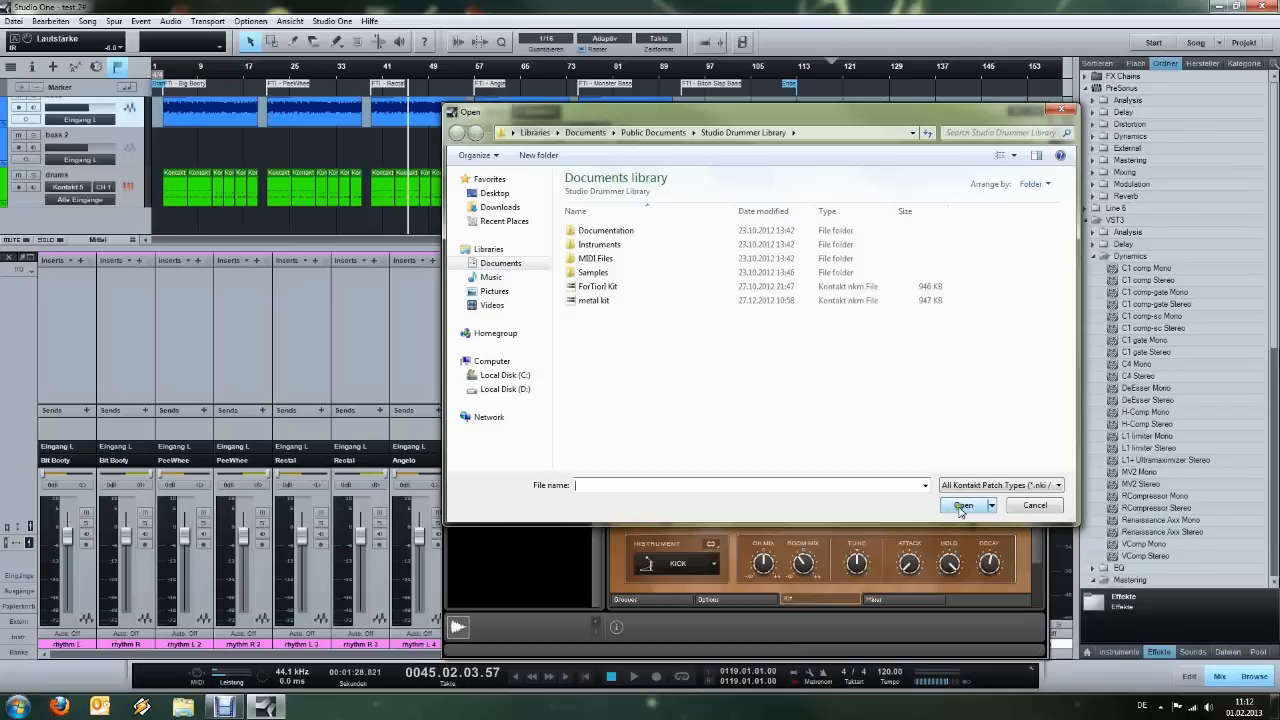
click(1030, 505)
Audition the kick drum, start song playback from bar 45, and close the Kontakt 5 instrument window.
click(806, 424)
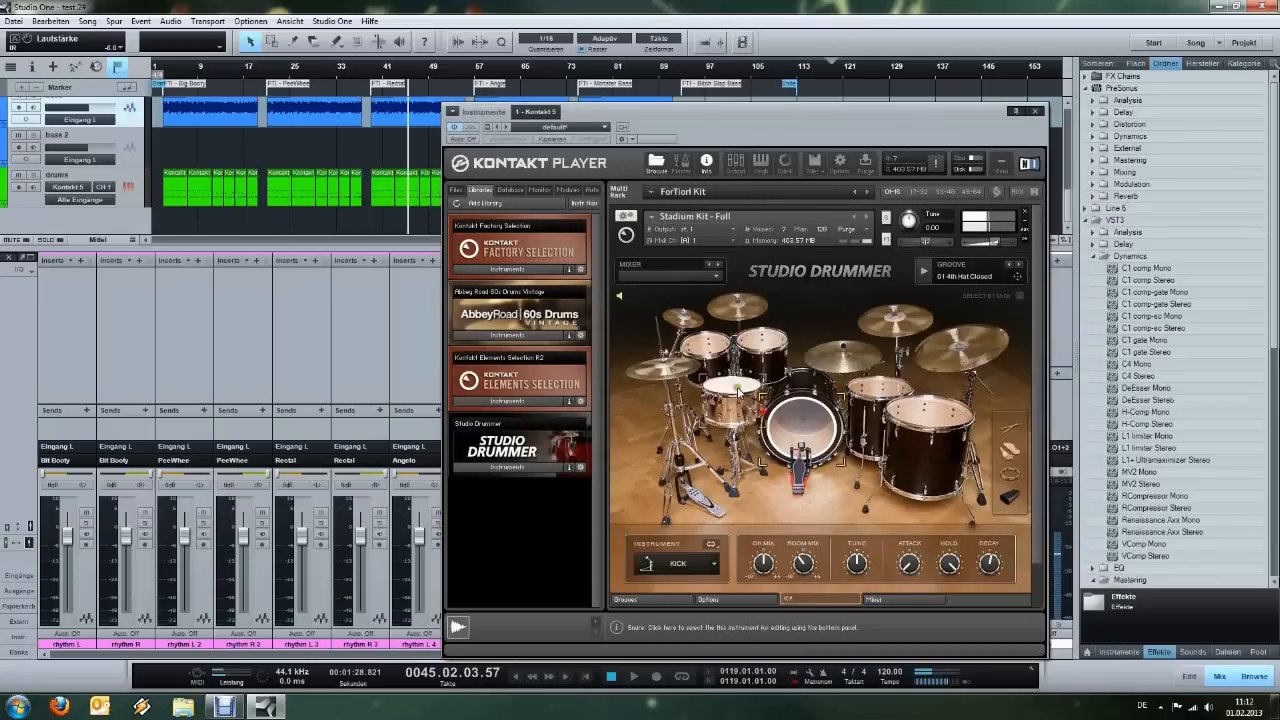
key(space)
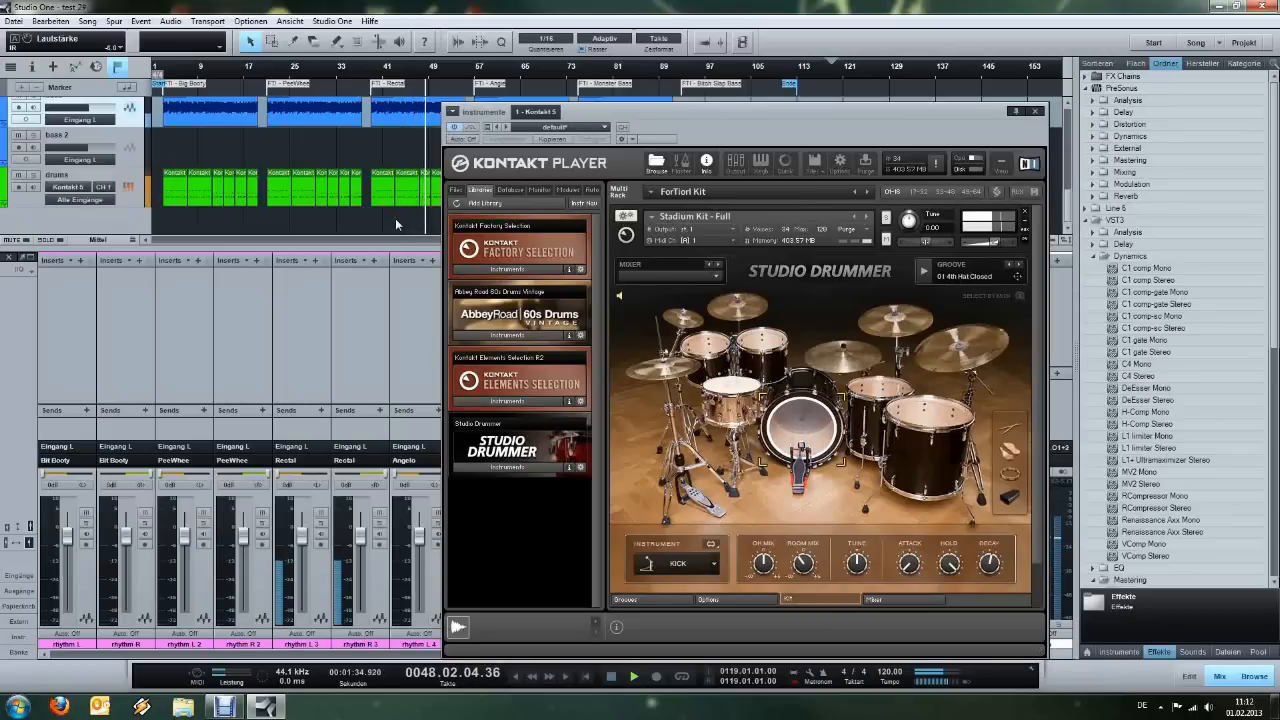
click(1035, 113)
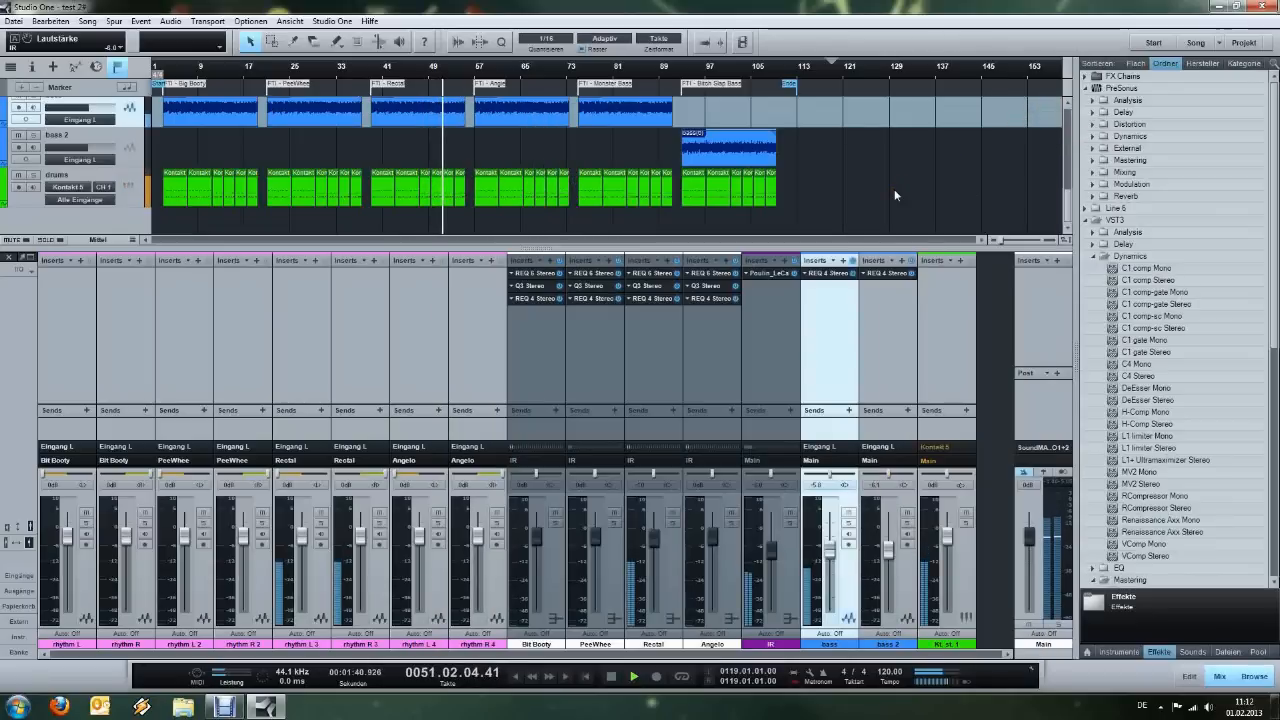